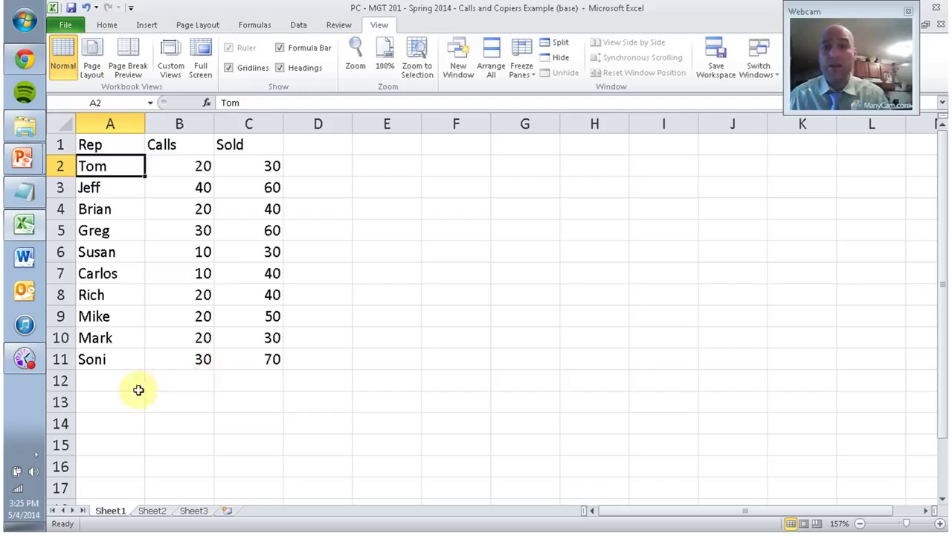
Label cell A13 "Mean" and cell A14 "s" below the rep list.
{"action": "left_click", "coordinate": [119, 401]}
{"action": "type", "text": "Mean"}
{"action": "key", "text": "Return"}
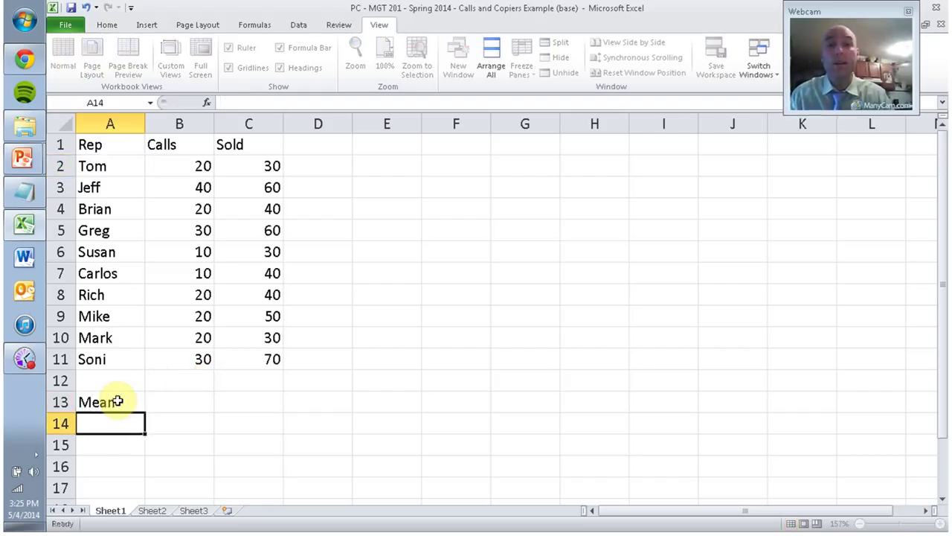
{"action": "type", "text": "s"}
{"action": "key", "text": "Return"}
Calculate the mean of the Calls column in B13 with =AVERAGE(B2:B11).
{"action": "key", "text": "Up"}
{"action": "key", "text": "Right"}
{"action": "key", "text": "Up"}
{"action": "type", "text": "="}
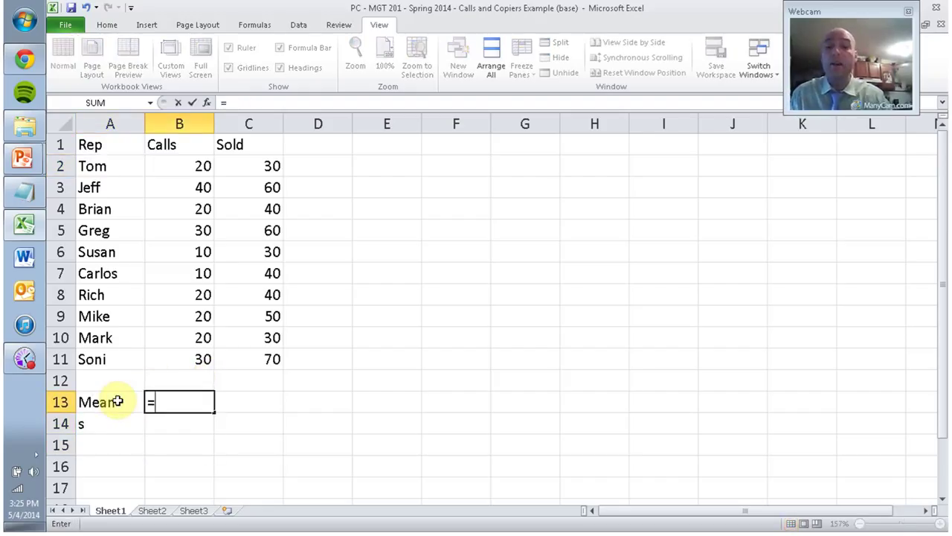
{"action": "type", "text": "AVERAGE("}
{"action": "key", "text": "Up"}
{"action": "key", "text": "Up"}
{"action": "key", "text": "ctrl+shift+Up"}
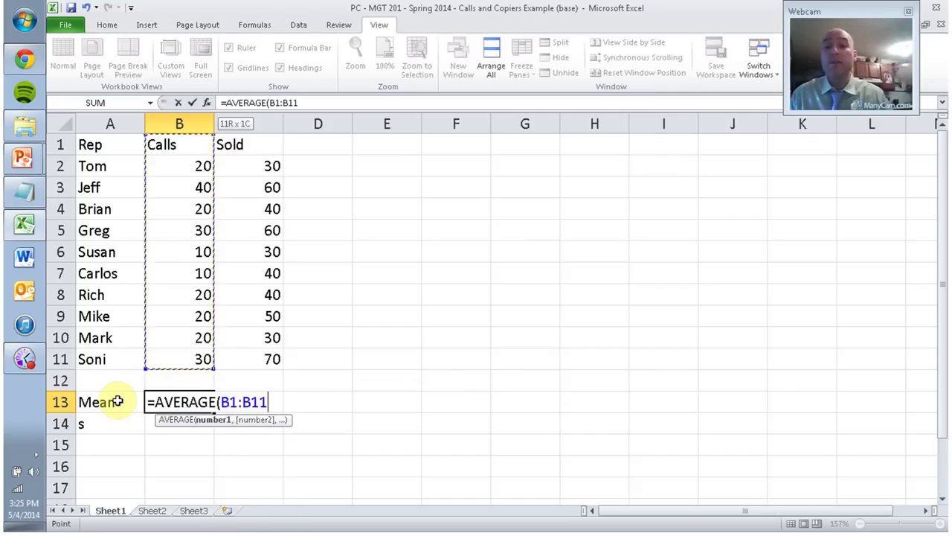
{"action": "key", "text": "shift+Down"}
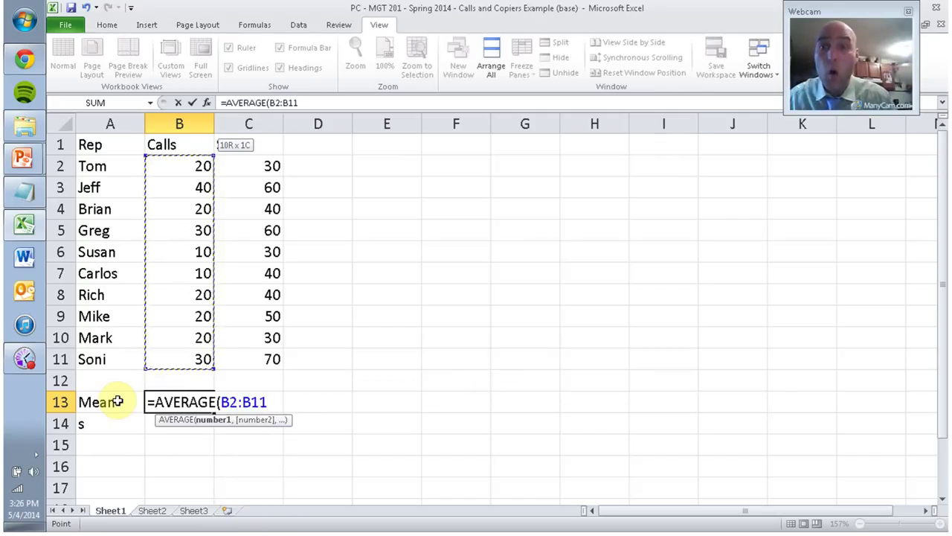
{"action": "key", "text": "Return"}
Copy the mean formula from B13 to C13 so that it averages the Sold column.
{"action": "key", "text": "Up"}
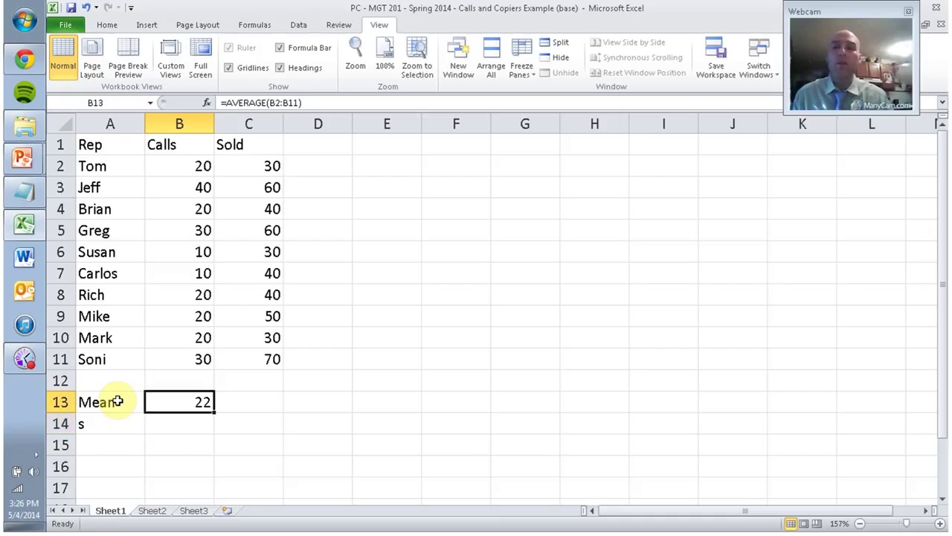
{"action": "key", "text": "ctrl+c"}
{"action": "key", "text": "Right"}
{"action": "key", "text": "ctrl+v"}
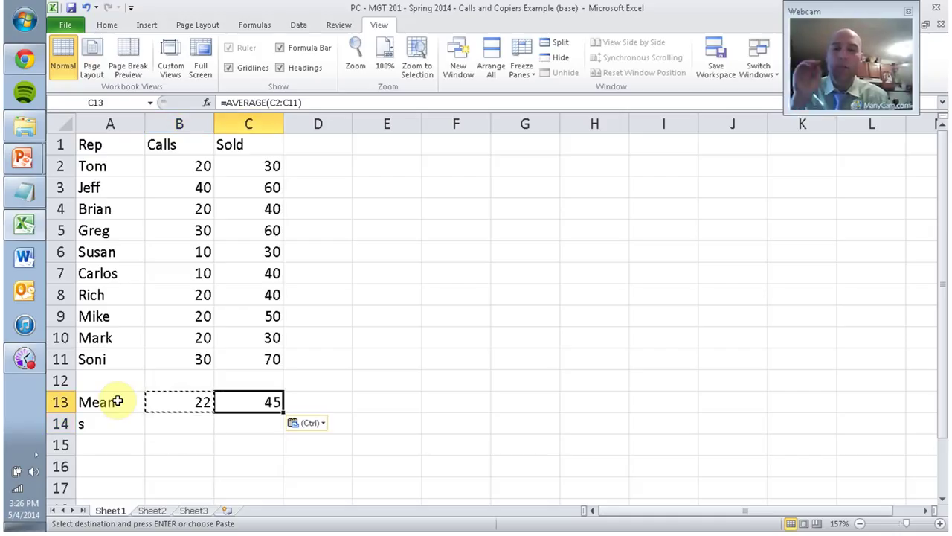
{"action": "key", "text": "Escape"}
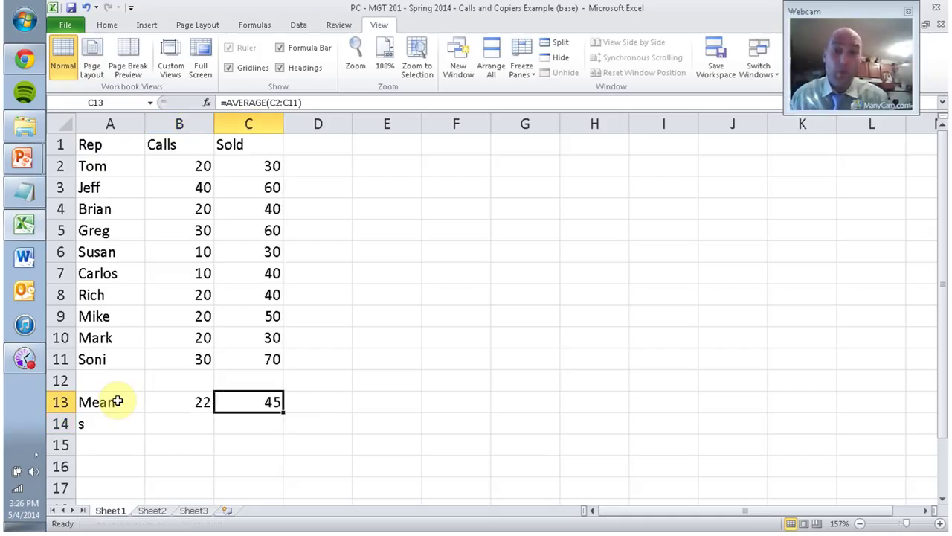
{"action": "key", "text": "Down"}
{"action": "key", "text": "Left"}
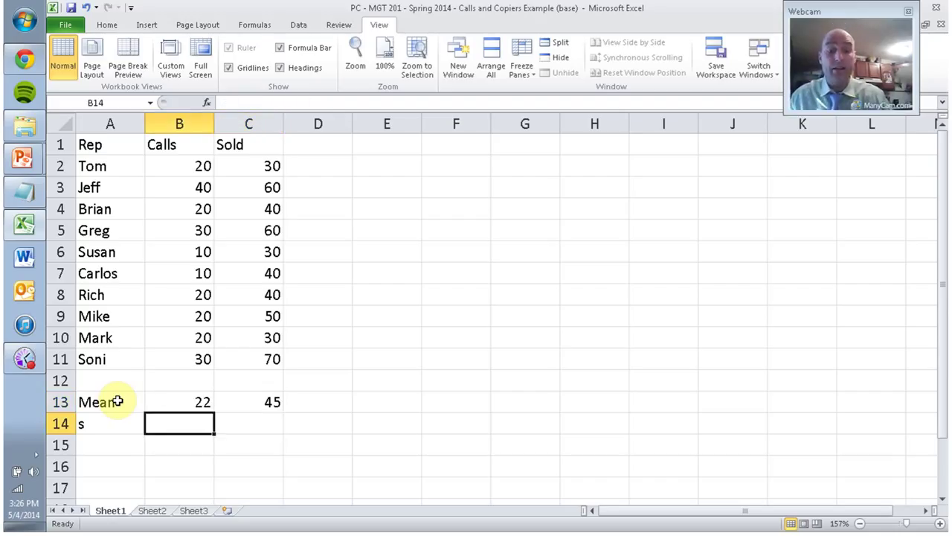
{"action": "type", "text": "std"}
{"action": "key", "text": "Tab"}
{"action": "key", "text": "Left"}
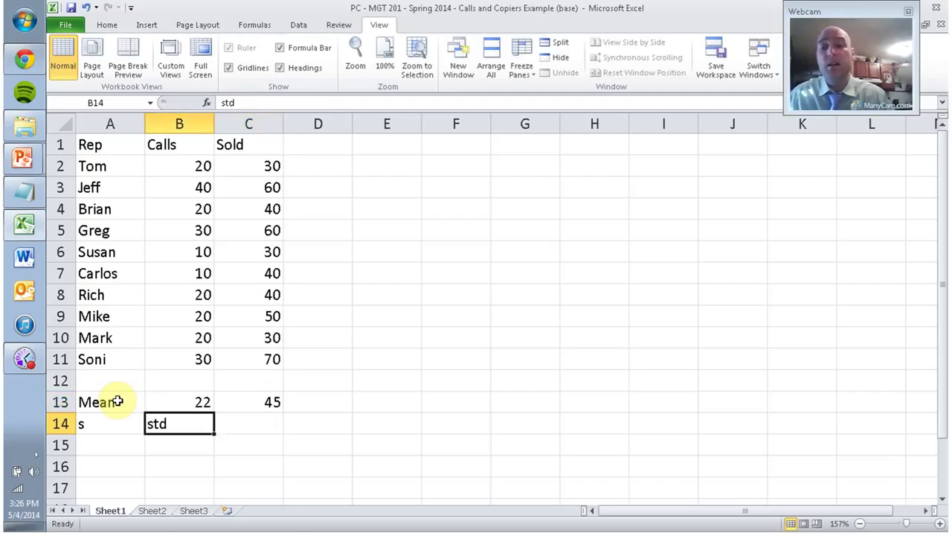
Calculate the sample standard deviation of the Calls column in B14 with =STDEV.S(B2:B11).
{"action": "type", "text": "=st"}
{"action": "key", "text": "Down"}
{"action": "key", "text": "Tab"}
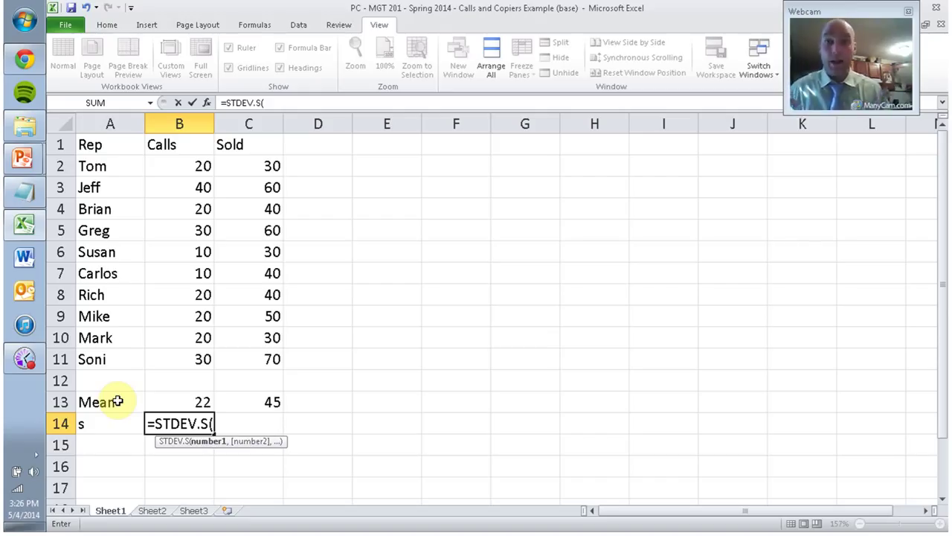
{"action": "left_click_drag", "start_coordinate": [176, 161], "coordinate": [195, 353]}
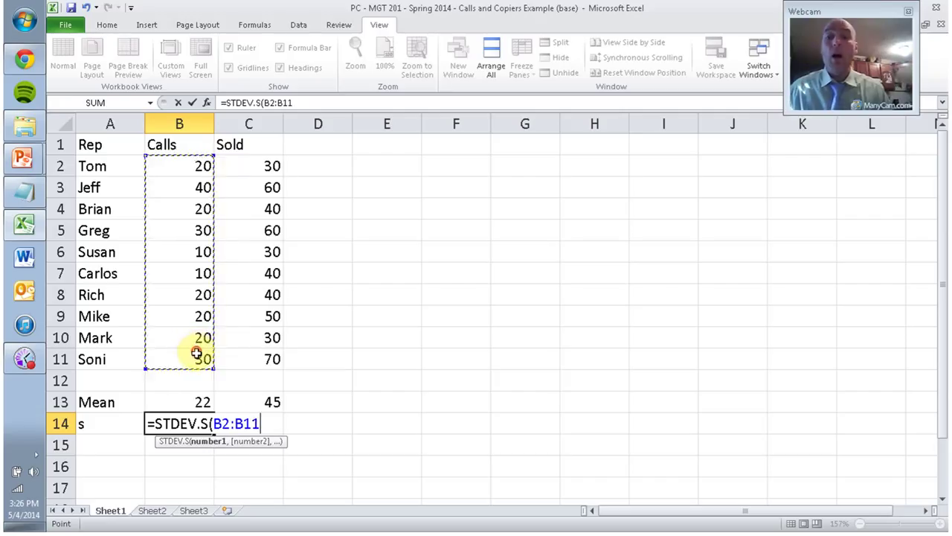
{"action": "key", "text": "Return"}
Copy the standard deviation formula from B14 to C14 for the Sold column.
{"action": "key", "text": "Up"}
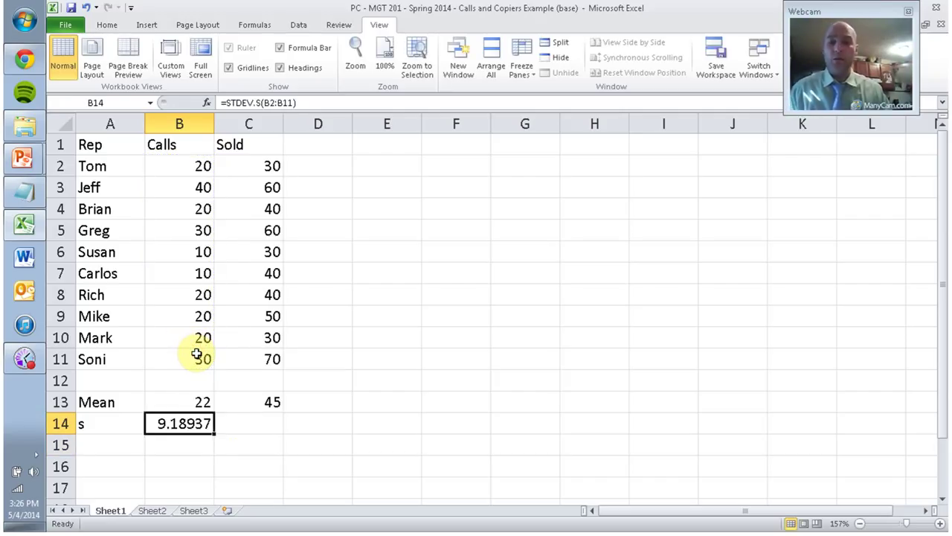
{"action": "key", "text": "ctrl+c"}
{"action": "key", "text": "Right"}
{"action": "key", "text": "Return"}
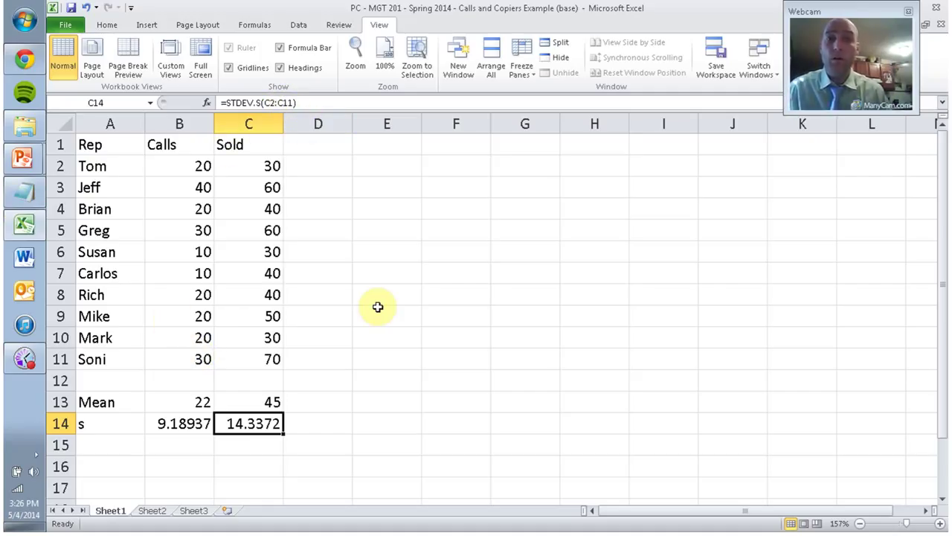
Enter the column header "Z_Calls" in cell D1.
{"action": "left_click", "coordinate": [341, 153]}
{"action": "type", "text": "Z_"}
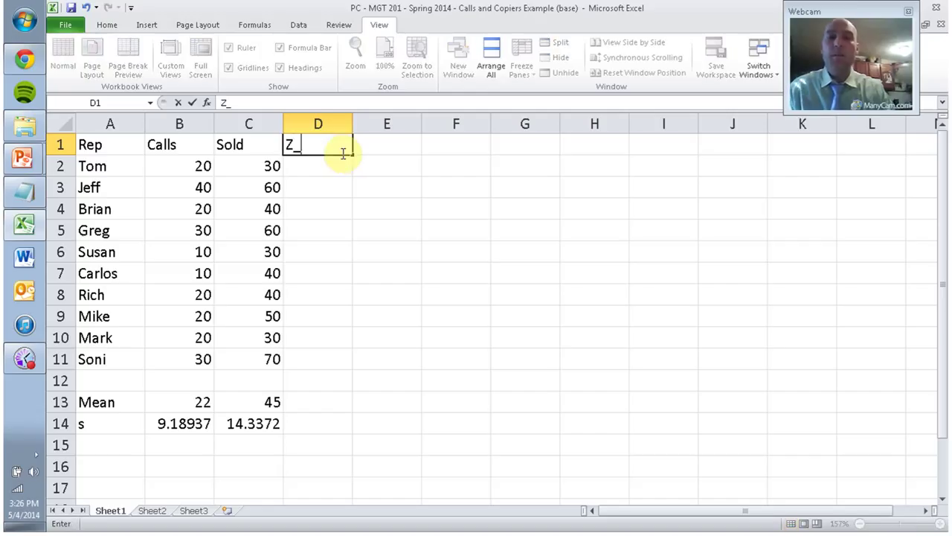
{"action": "type", "text": "S"}
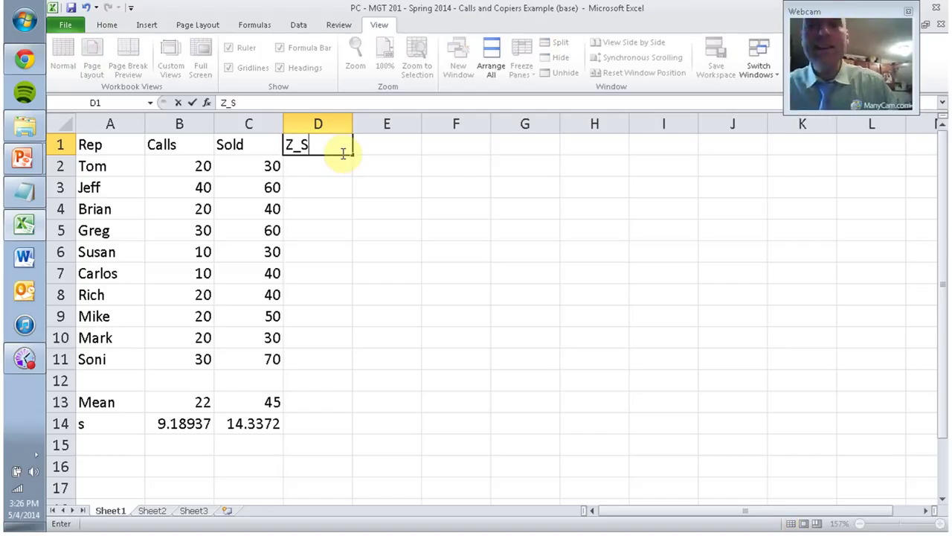
{"action": "key", "text": "BackSpace"}
{"action": "type", "text": "Cal"}
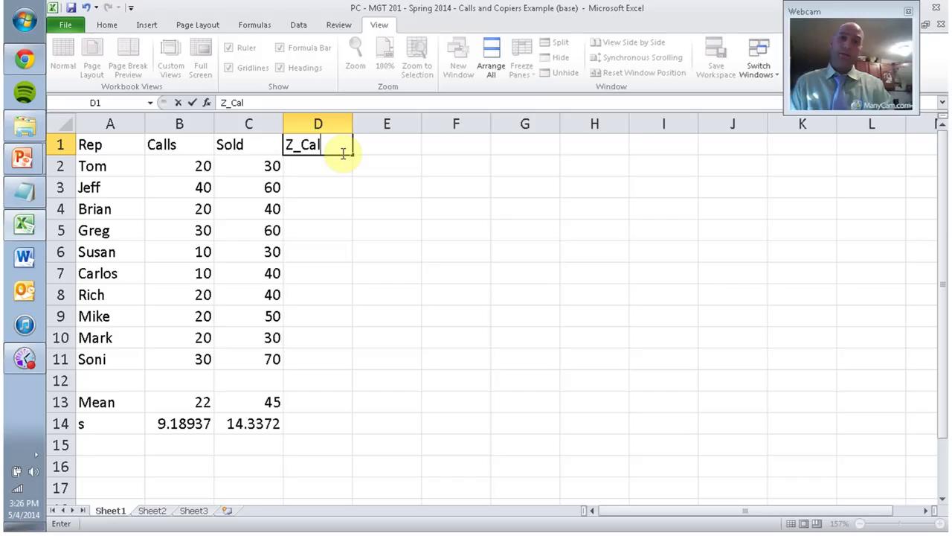
{"action": "type", "text": "ls"}
{"action": "key", "text": "Tab"}
Enter the column header "Z_Sold" in cell E1.
{"action": "type", "text": "ls"}
{"action": "left_click", "coordinate": [375, 151]}
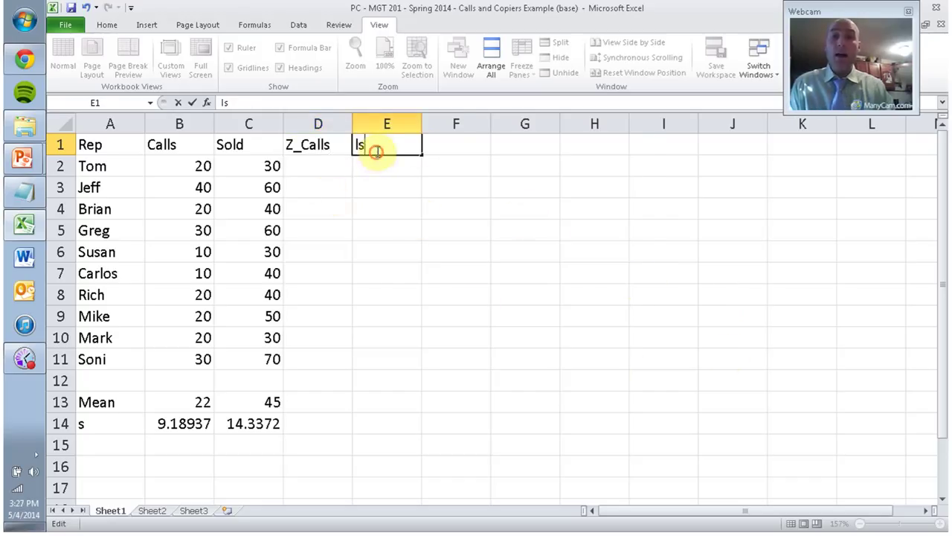
{"action": "double_click", "coordinate": [376, 150]}
{"action": "type", "text": "Z"}
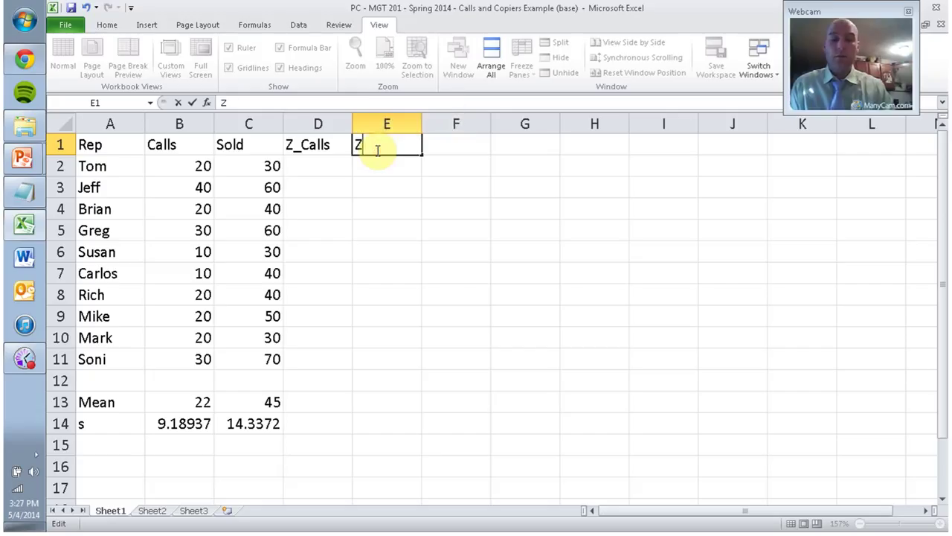
{"action": "type", "text": "_Sold"}
{"action": "key", "text": "Return"}
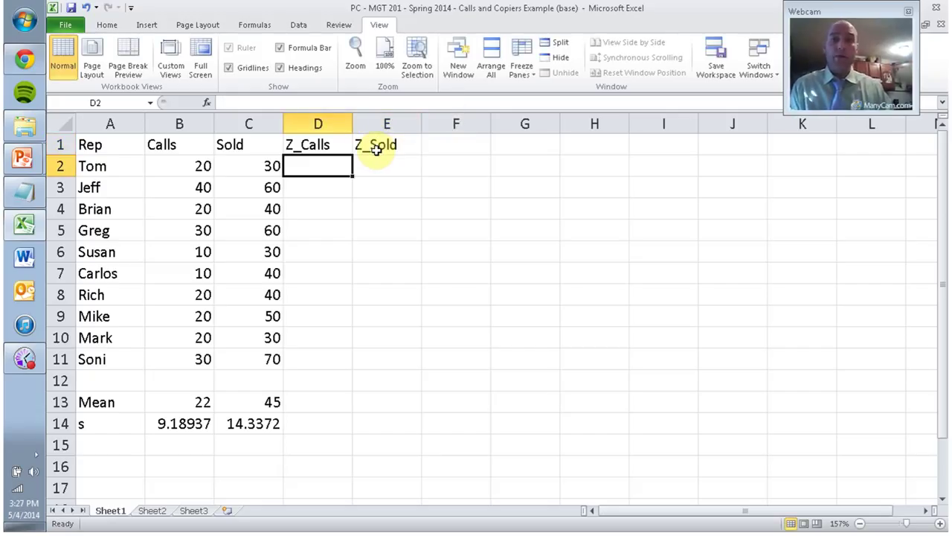
Calculate the first Calls z-score in D2 with =(B2-B$13)/B$14, locking only the rows of the mean and standard deviation.
{"action": "type", "text": "=("}
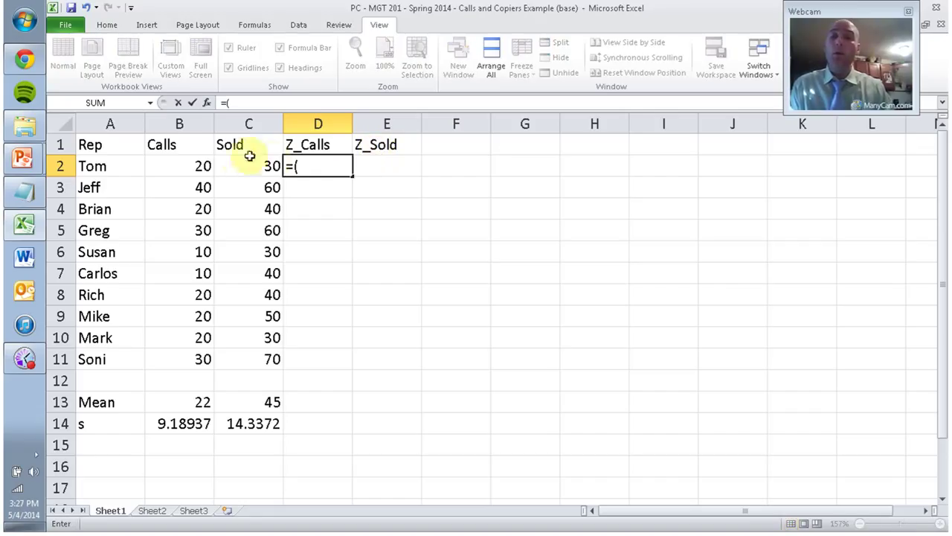
{"action": "left_click", "coordinate": [197, 164]}
{"action": "type", "text": "-"}
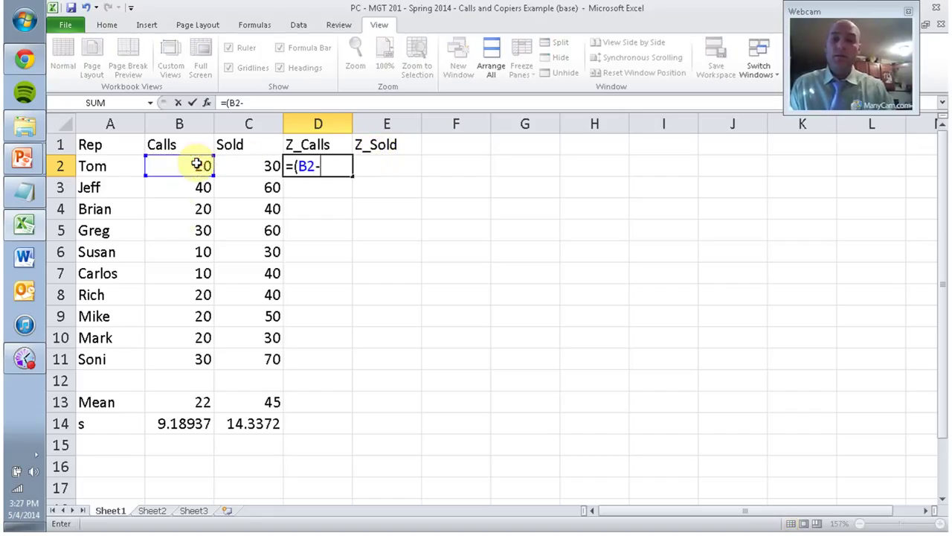
{"action": "left_click", "coordinate": [199, 405]}
{"action": "key", "text": "F4"}
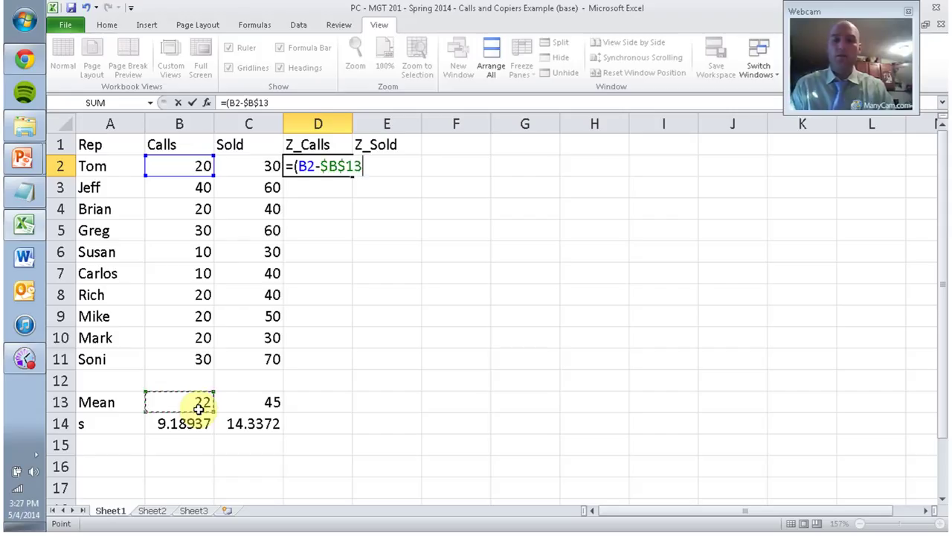
{"action": "key", "text": "F4"}
{"action": "type", "text": ")"}
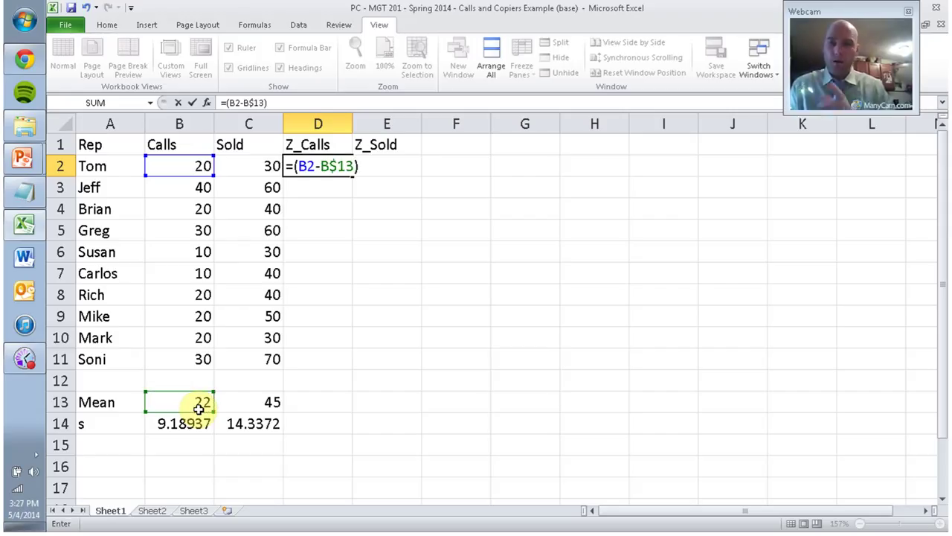
{"action": "type", "text": "/"}
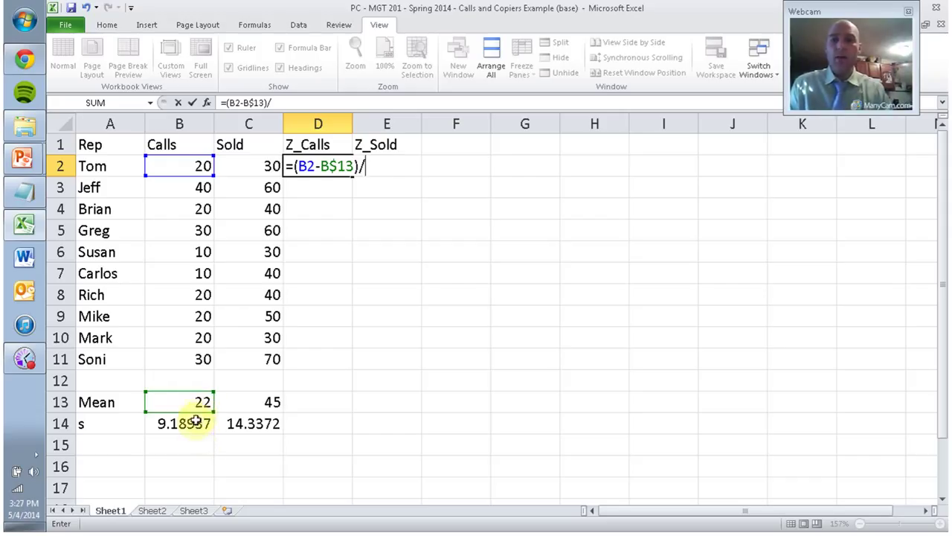
{"action": "left_click", "coordinate": [197, 423]}
{"action": "key", "text": "F4"}
{"action": "key", "text": "F4"}
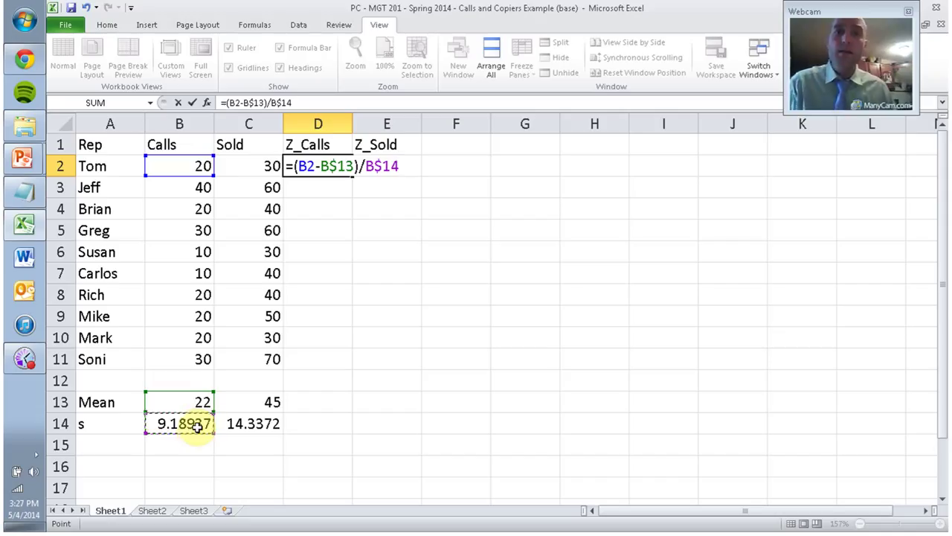
{"action": "key", "text": "Return"}
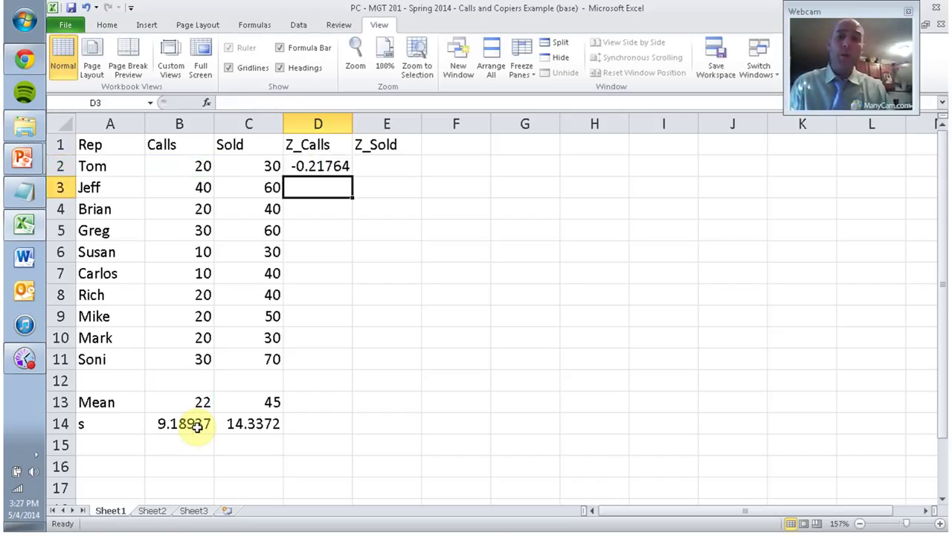
Copy the z-score formula from D2 to E2 for the first Sold value.
{"action": "key", "text": "Up"}
{"action": "key", "text": "ctrl+c"}
{"action": "key", "text": "Right"}
{"action": "key", "text": "ctrl+v"}
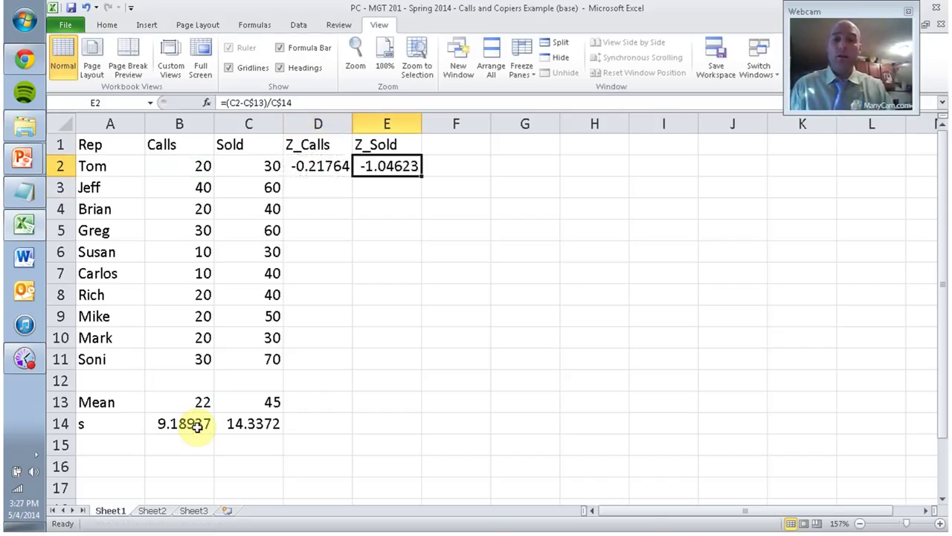
Copy the z-score formulas in D2:E2 down through row 11 for all the reps.
{"action": "key", "text": "shift+Left"}
{"action": "key", "text": "ctrl+c"}
{"action": "key", "text": "shift+Down"}
{"action": "key", "text": "shift+Down"}
{"action": "key", "text": "shift+Down"}
{"action": "key", "text": "shift+Down"}
{"action": "key", "text": "shift+Down"}
{"action": "key", "text": "shift+Down"}
{"action": "key", "text": "shift+Down"}
{"action": "key", "text": "shift+Down"}
{"action": "key", "text": "shift+Down"}
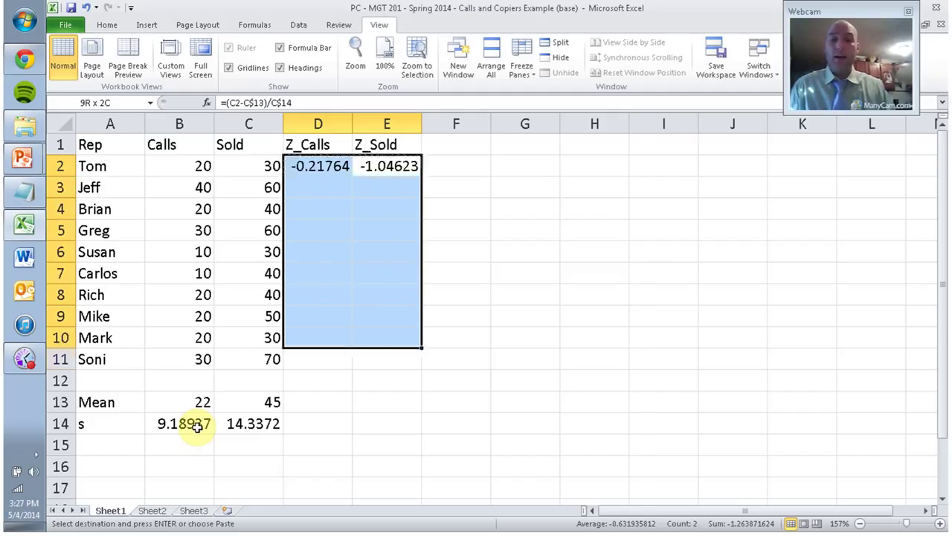
{"action": "key", "text": "Return"}
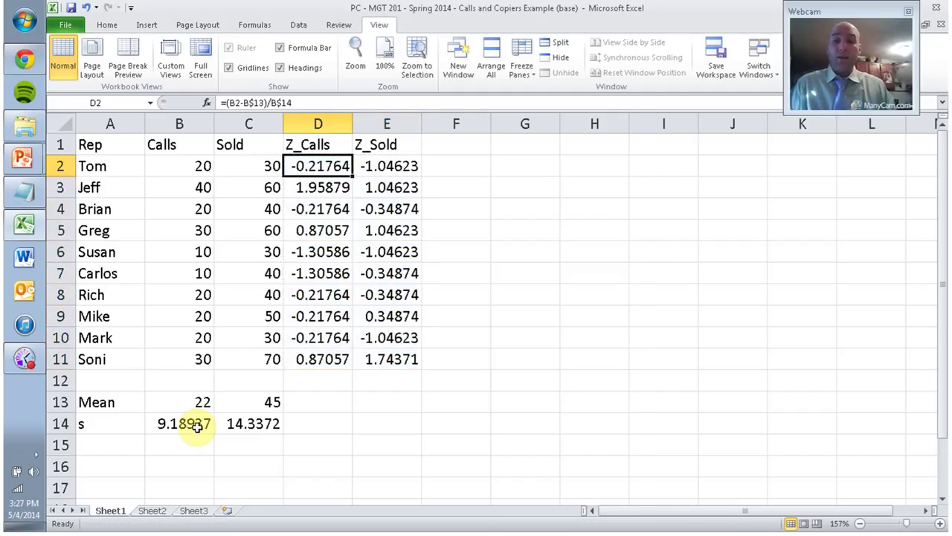
Check the average and sum of the Z_Calls and Z_Sold scores, and examine which Z_Calls values are negative and which are positive.
{"action": "key", "text": "ctrl+shift+Down"}
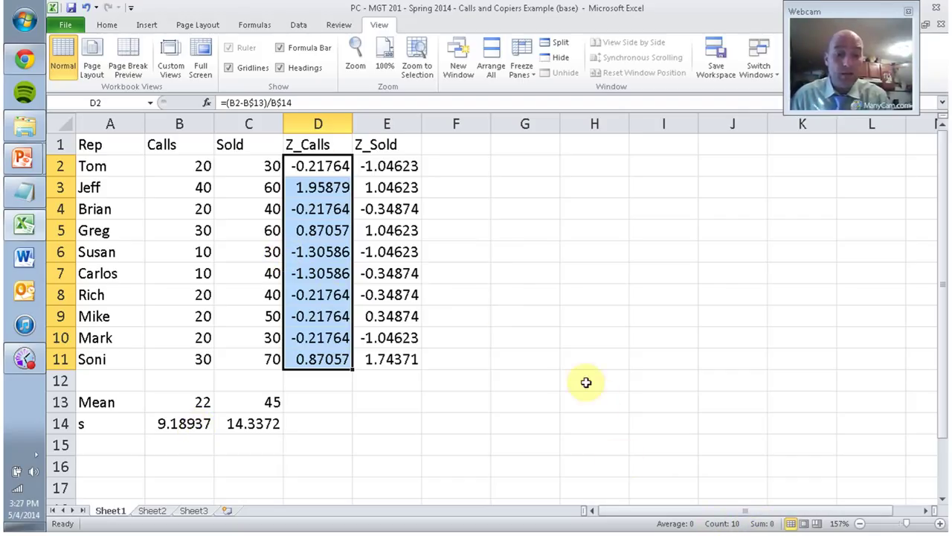
{"action": "left_click_drag", "start_coordinate": [393, 165], "coordinate": [403, 358]}
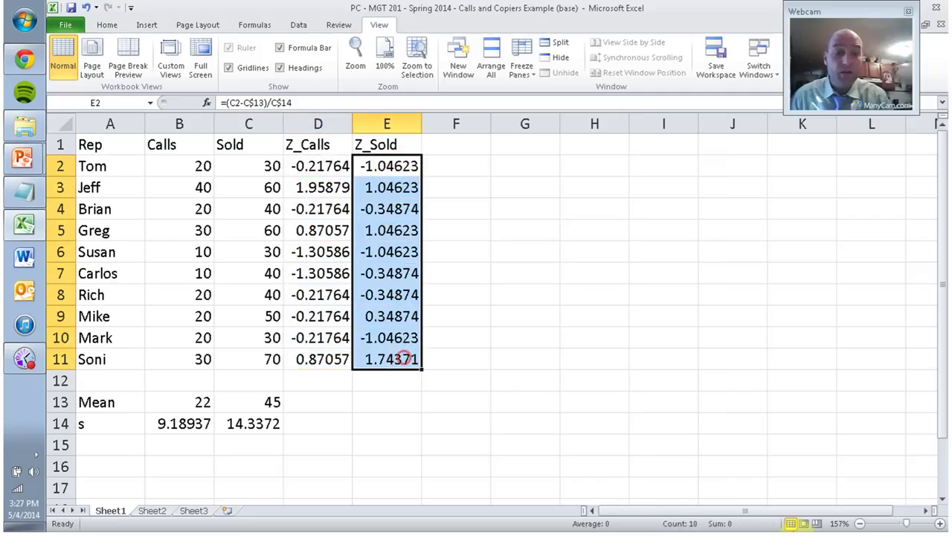
{"action": "left_click", "coordinate": [316, 167]}
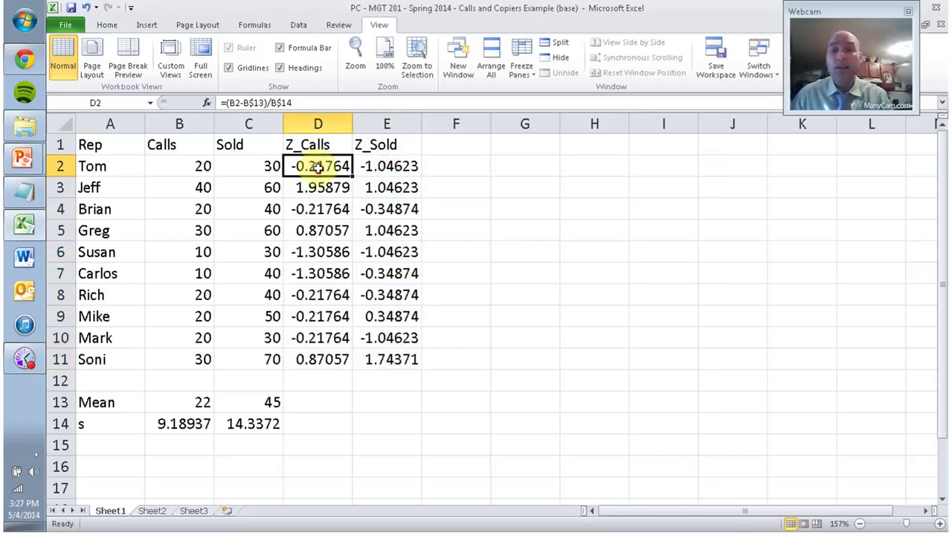
{"action": "left_click", "coordinate": [316, 208], "text": "ctrl"}
{"action": "left_click", "coordinate": [315, 251], "text": "ctrl"}
{"action": "left_click", "coordinate": [316, 273], "text": "ctrl"}
{"action": "left_click", "coordinate": [316, 296], "text": "ctrl"}
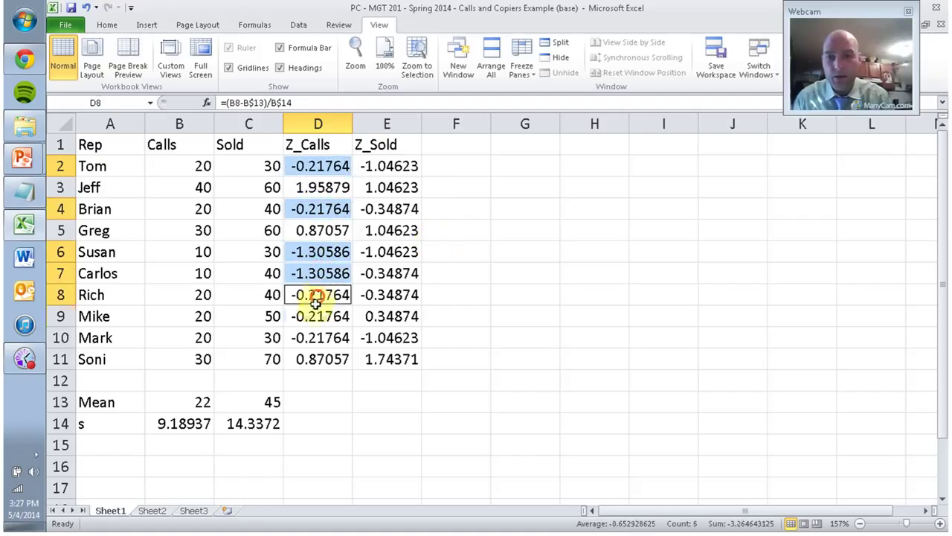
{"action": "left_click_drag", "start_coordinate": [316, 315], "coordinate": [312, 336]}
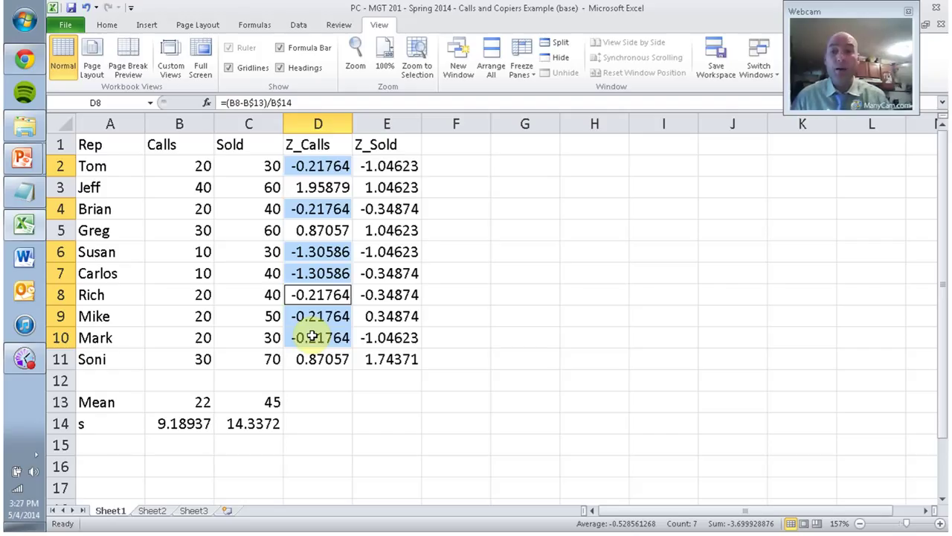
{"action": "left_click", "coordinate": [320, 187]}
{"action": "left_click", "coordinate": [335, 231]}
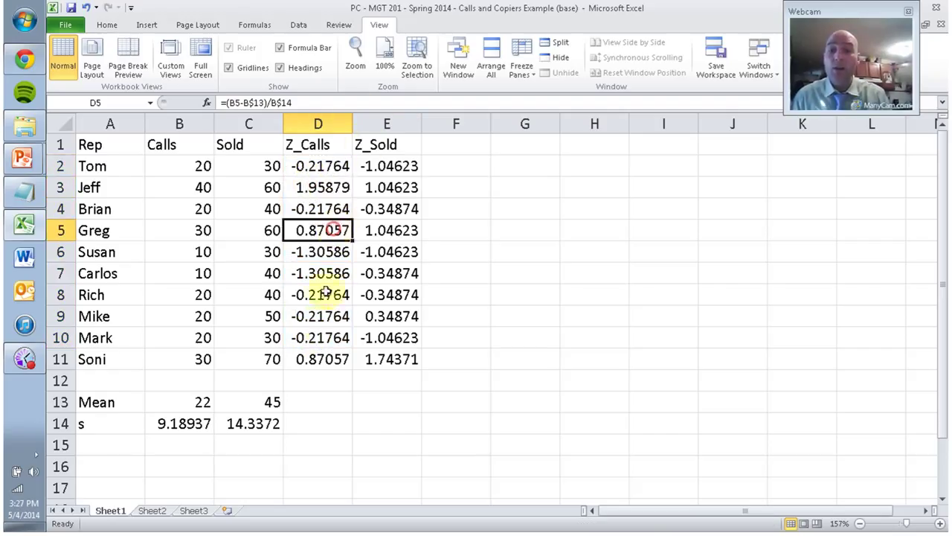
Add the heading Z_Calls*Z_Sold in F1 for the z-score products.
{"action": "left_click", "coordinate": [318, 360]}
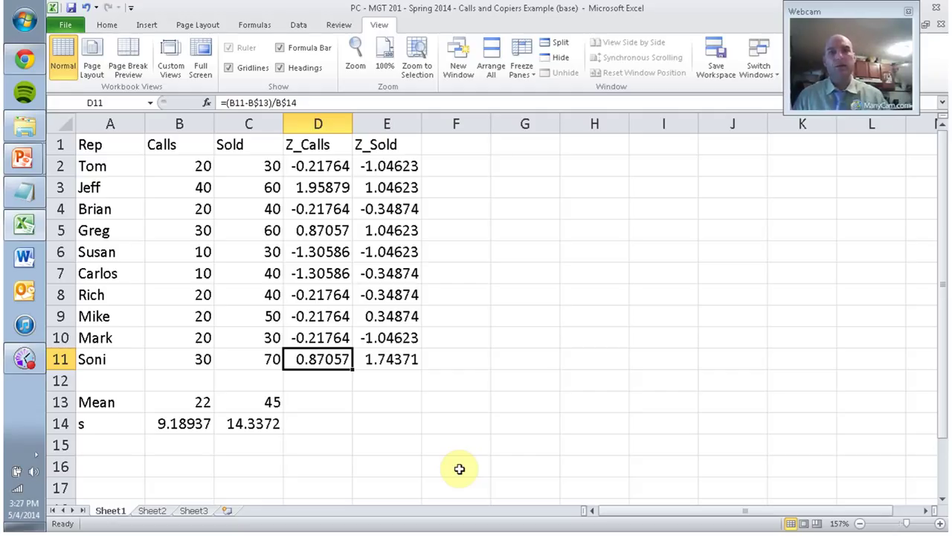
{"action": "left_click", "coordinate": [444, 148]}
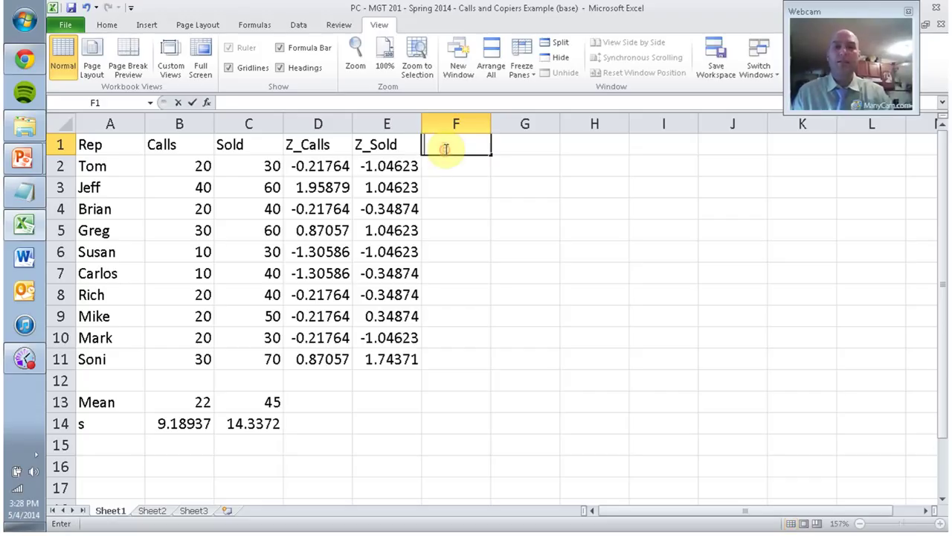
{"action": "type", "text": "Z_"}
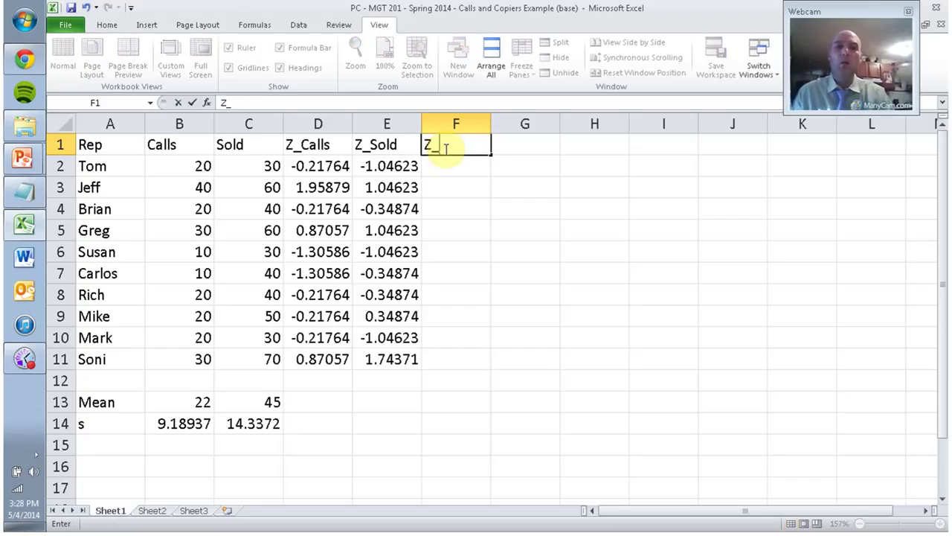
{"action": "type", "text": "Calls*Z_Sold"}
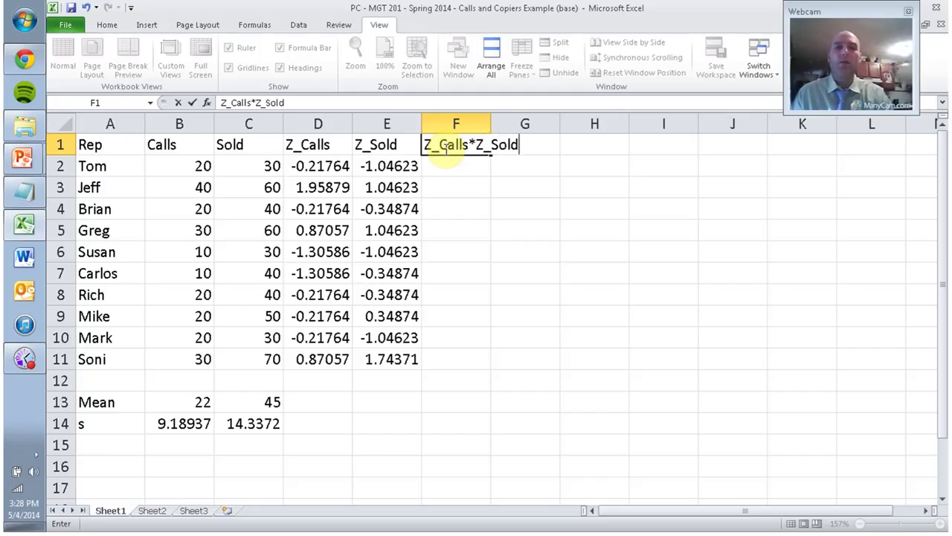
{"action": "key", "text": "Return"}
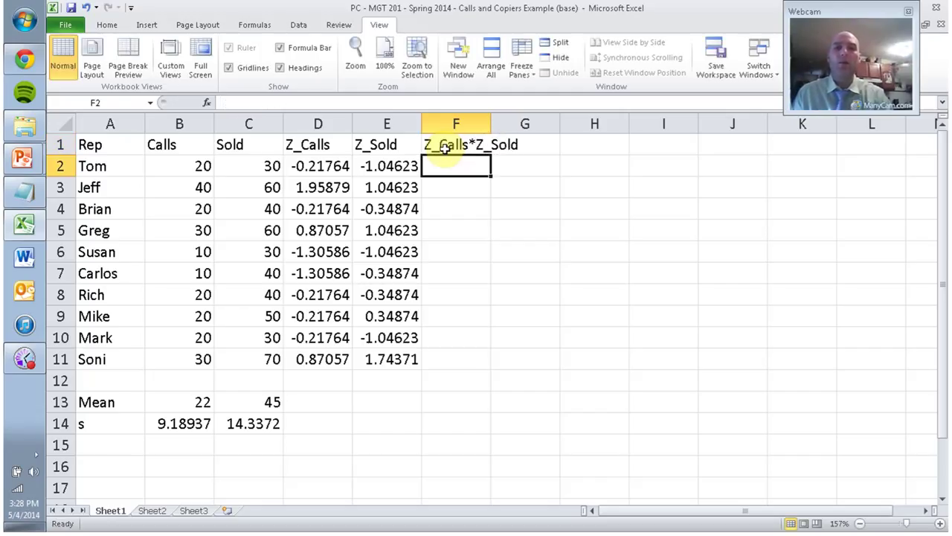
Calculate the first z-score product in F2 with =D2*E2.
{"action": "type", "text": "="}
{"action": "key", "text": "Left"}
{"action": "key", "text": "Left"}
{"action": "type", "text": "*"}
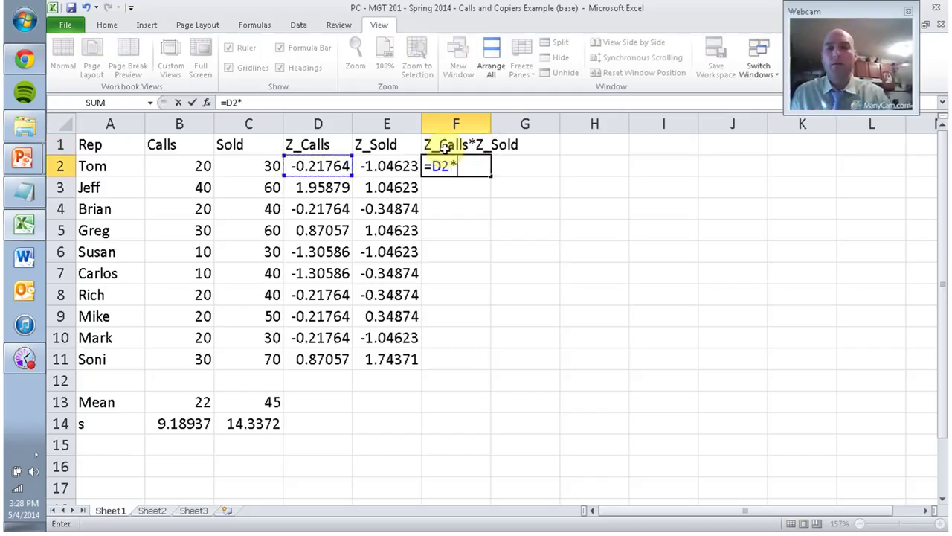
{"action": "key", "text": "Left"}
{"action": "key", "text": "Return"}
Copy the product formula from F2 down through F11 for all the reps.
{"action": "key", "text": "Up"}
{"action": "key", "text": "ctrl+c"}
{"action": "key", "text": "shift+Down"}
{"action": "key", "text": "shift+Down"}
{"action": "key", "text": "shift+Down"}
{"action": "key", "text": "shift+Down"}
{"action": "key", "text": "shift+Down"}
{"action": "key", "text": "shift+Down"}
{"action": "key", "text": "shift+Down"}
{"action": "key", "text": "shift+Down"}
{"action": "key", "text": "shift+Down"}
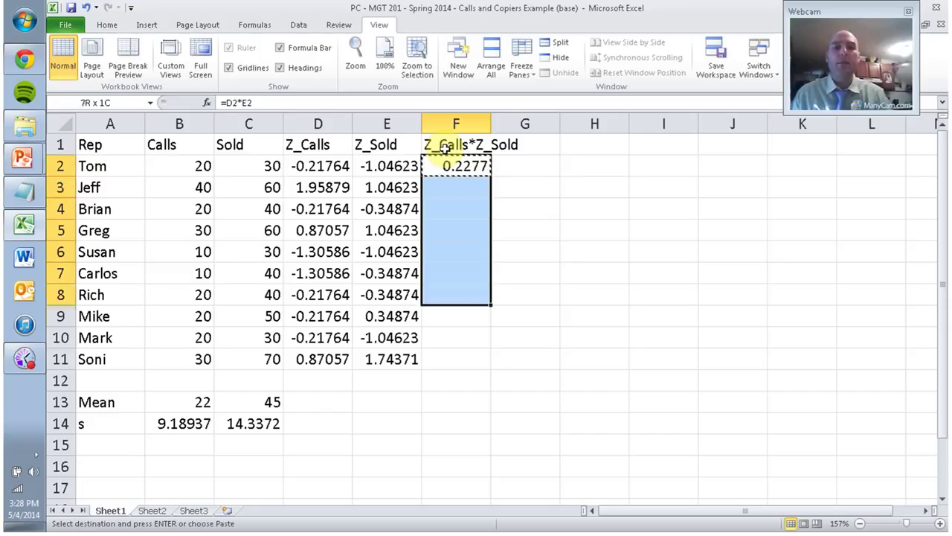
{"action": "key", "text": "Return"}
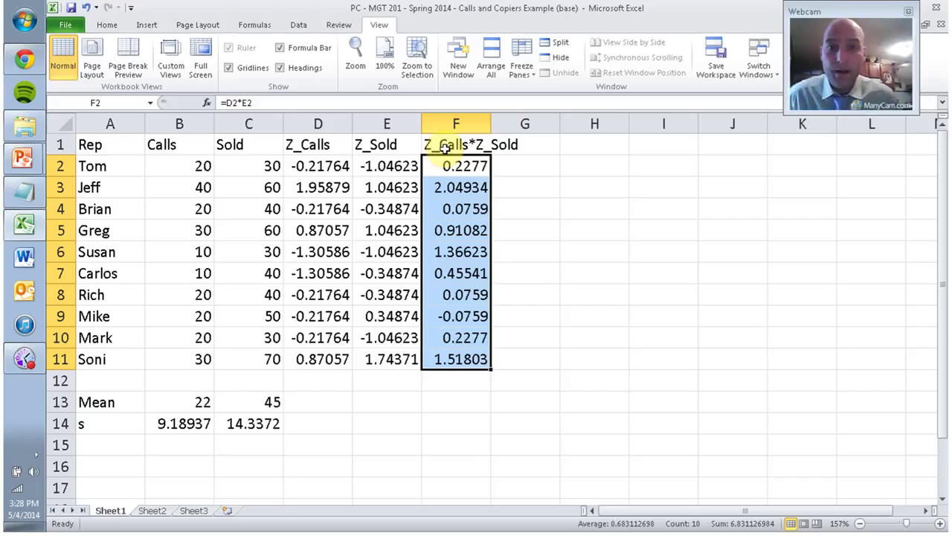
Label cell E13, below the z-score columns, as Numerator.
{"action": "key", "text": "Down"}
{"action": "key", "text": "Down"}
{"action": "key", "text": "Down"}
{"action": "key", "text": "Down"}
{"action": "key", "text": "Down"}
{"action": "key", "text": "Down"}
{"action": "key", "text": "Down"}
{"action": "key", "text": "Down"}
{"action": "key", "text": "Down"}
{"action": "key", "text": "Down"}
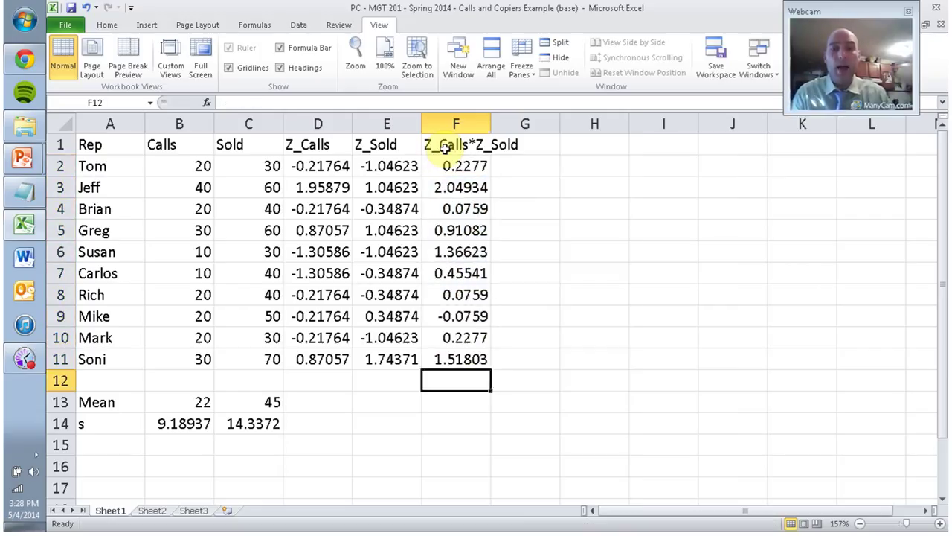
{"action": "key", "text": "Left"}
{"action": "key", "text": "Down"}
{"action": "type", "text": "Numer"}
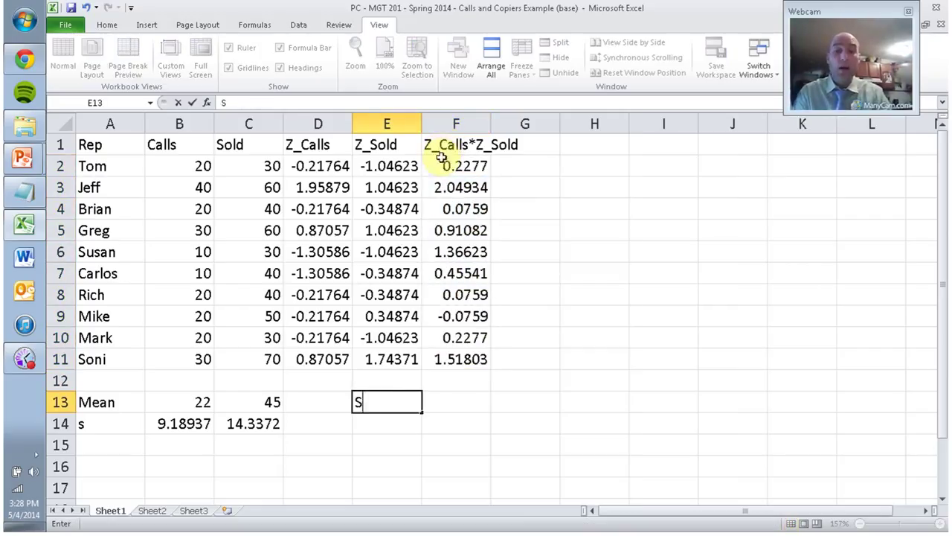
{"action": "type", "text": "ator:"}
{"action": "key", "text": "Tab"}
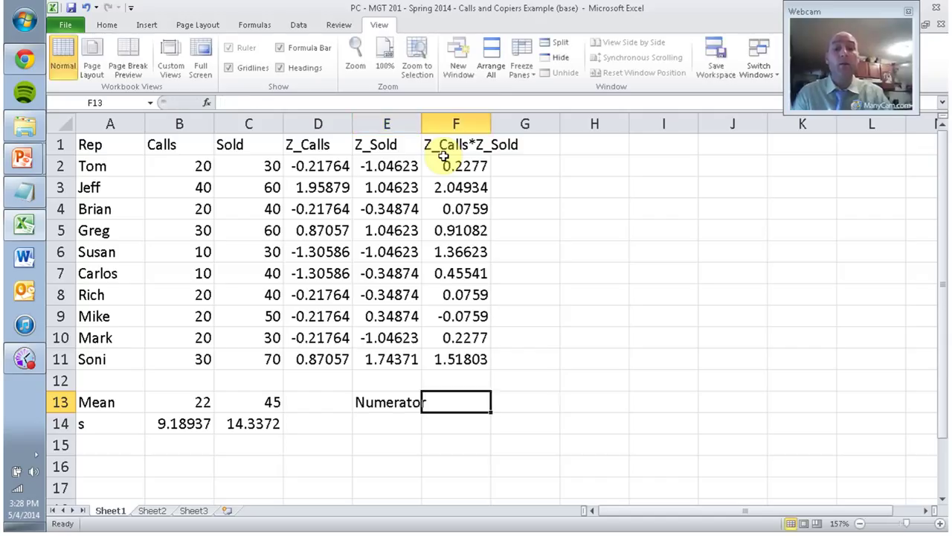
Sum the z-score products F2:F11 in F13 with the SUM function.
{"action": "type", "text": "=sum("}
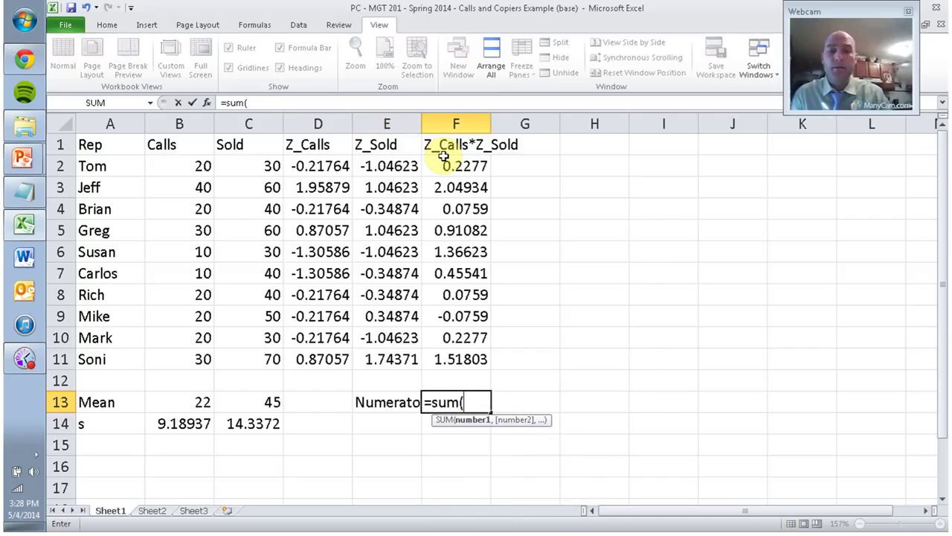
{"action": "key", "text": "Up"}
{"action": "key", "text": "Up"}
{"action": "key", "text": "ctrl+shift+Up"}
{"action": "key", "text": "shift+Down"}
{"action": "key", "text": "Return"}
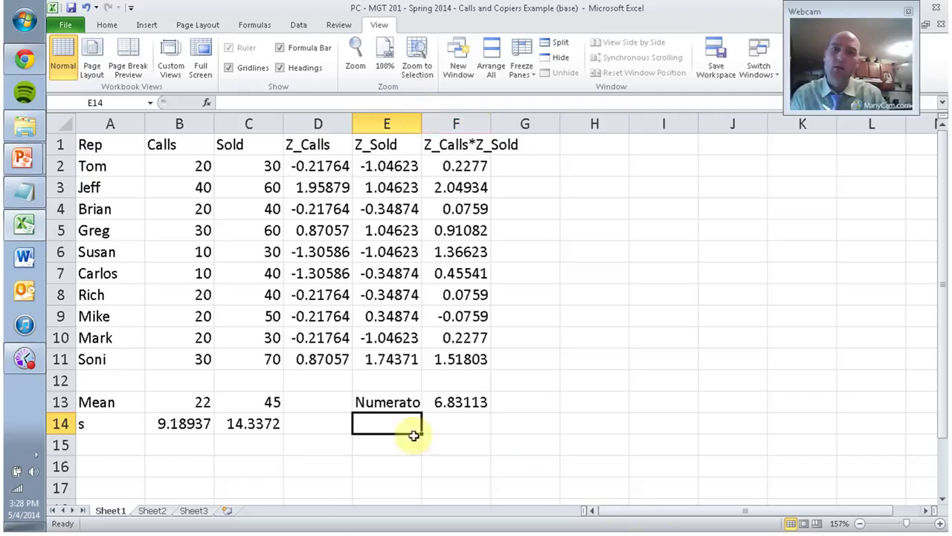
Widen column E to fit its contents and label cell E14 as Denominator.
{"action": "double_click", "coordinate": [424, 125]}
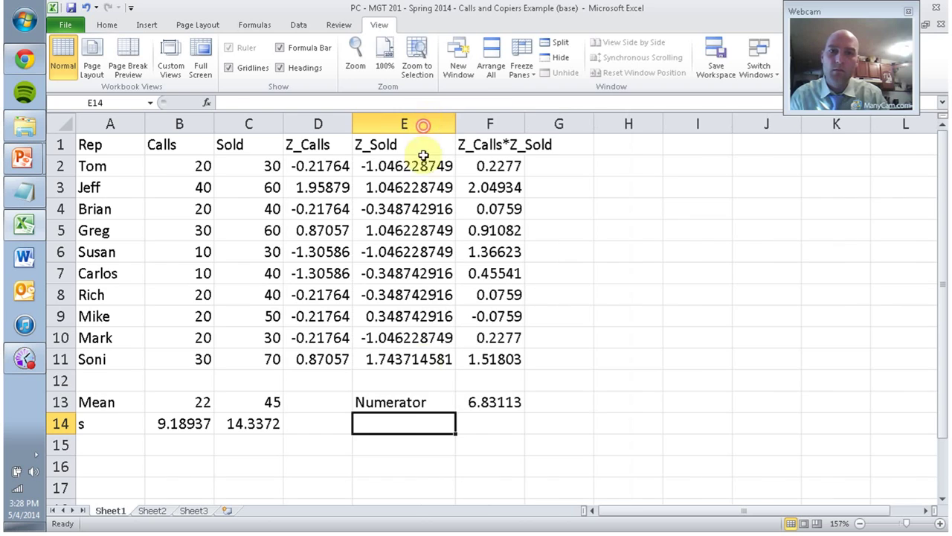
{"action": "type", "text": "Denominator"}
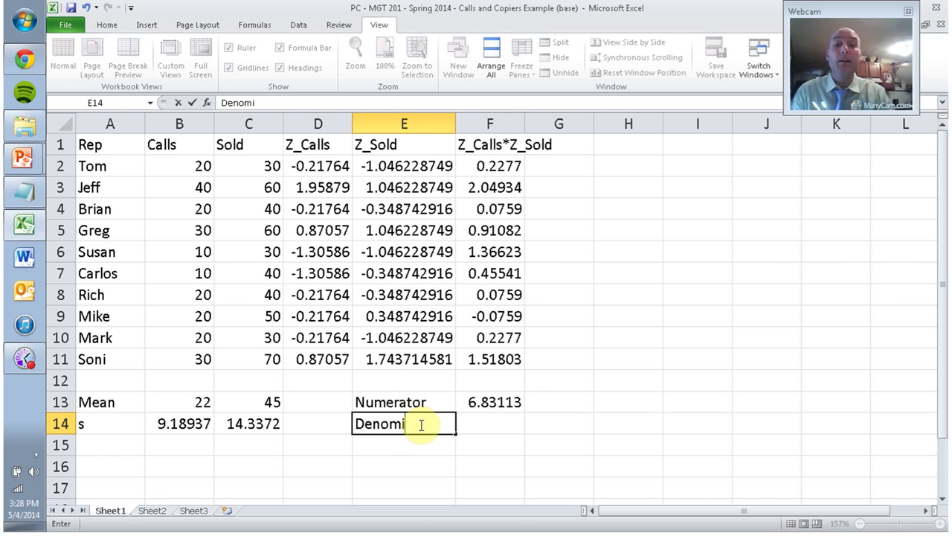
{"action": "key", "text": "Tab"}
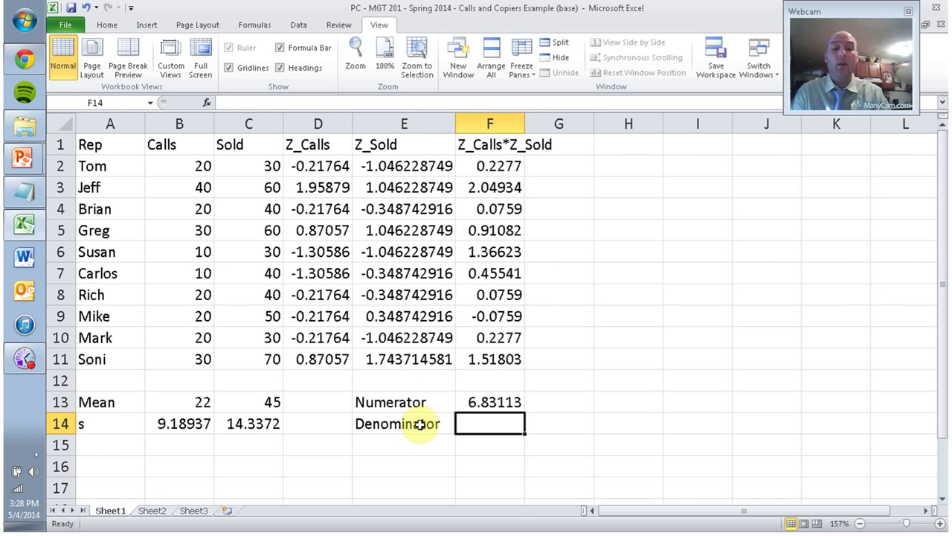
Calculate n minus one in F14 with =COUNT(F2:F11)-1.
{"action": "type", "text": "=count("}
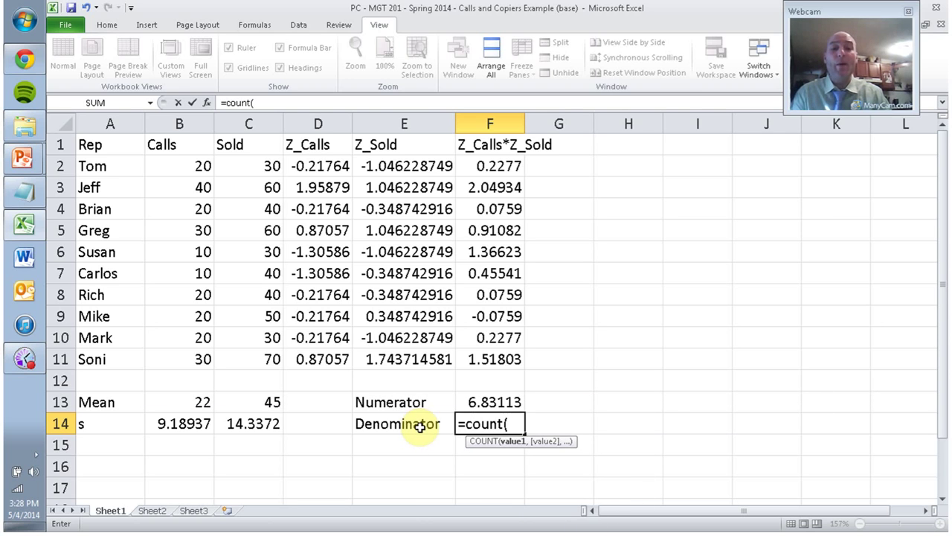
{"action": "key", "text": "Up"}
{"action": "key", "text": "Up"}
{"action": "key", "text": "Up"}
{"action": "key", "text": "ctrl+shift+Up"}
{"action": "key", "text": "shift+Down"}
{"action": "type", "text": ")"}
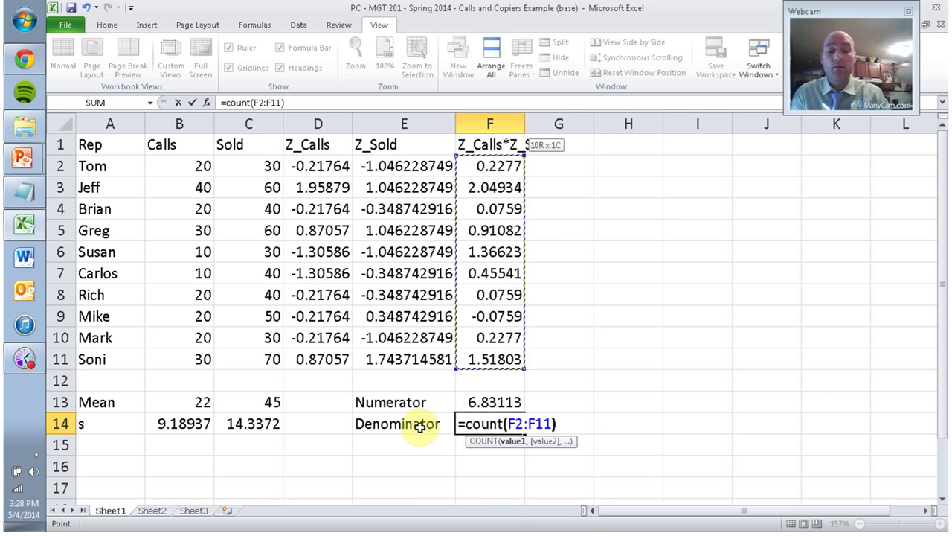
{"action": "type", "text": "-1"}
{"action": "key", "text": "Return"}
Label cell E15 as Correlation and divide the numerator by the denominator in F15 with =F13/F14.
{"action": "type", "text": "Cor"}
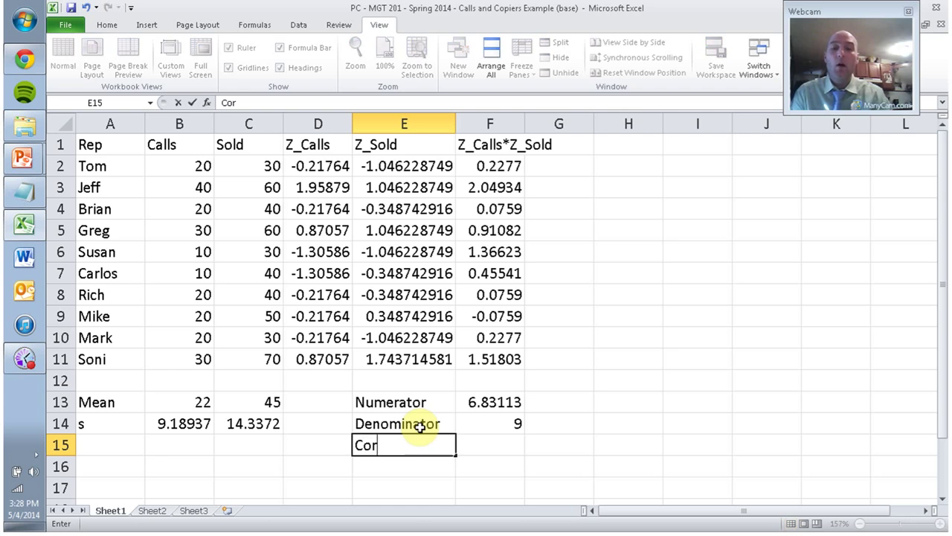
{"action": "type", "text": "relation"}
{"action": "key", "text": "Tab"}
{"action": "type", "text": "="}
{"action": "key", "text": "Up"}
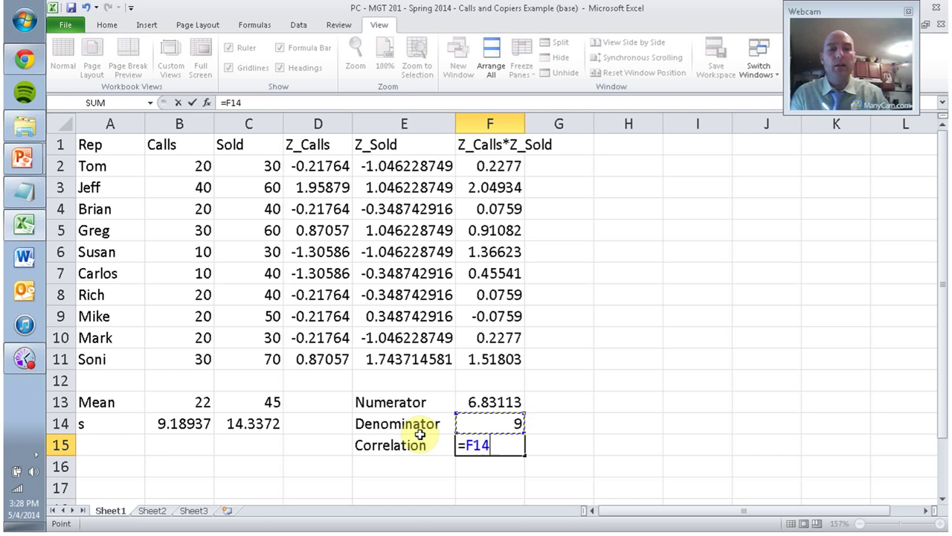
{"action": "key", "text": "Up"}
{"action": "type", "text": "/"}
{"action": "key", "text": "Up"}
{"action": "key", "text": "Return"}
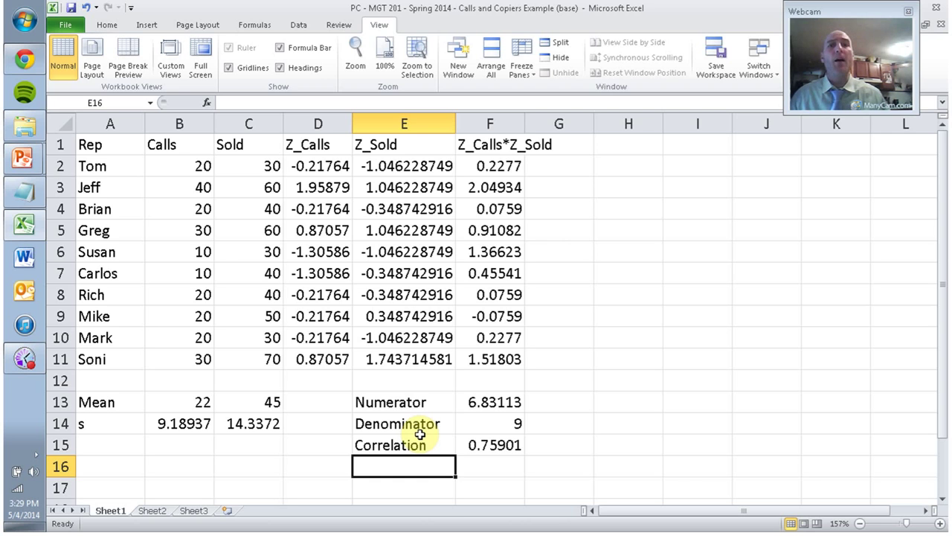
Calculate the Calls and Sold correlation directly in F16 with =CORREL(B2:B11,C2:C11) and compare it with the manual result in F15.
{"action": "key", "text": "Right"}
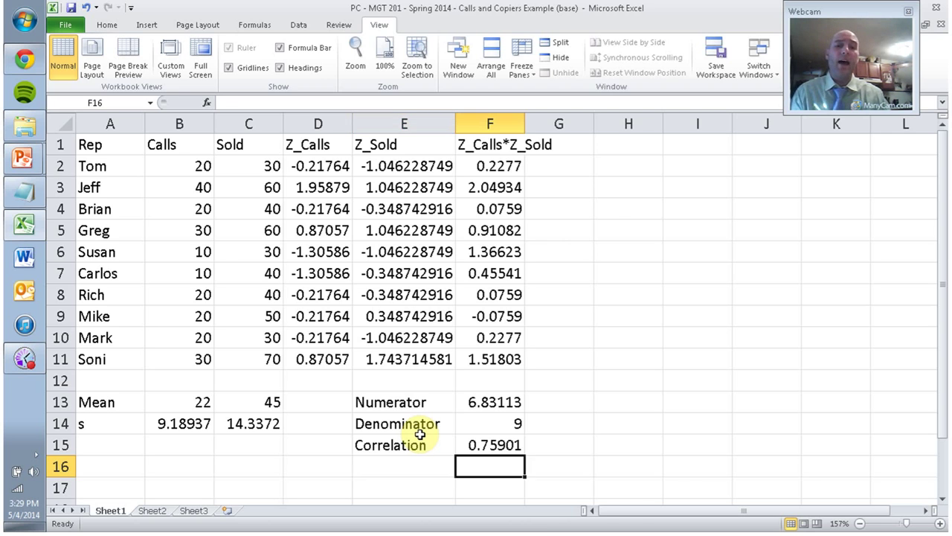
{"action": "type", "text": "=correl("}
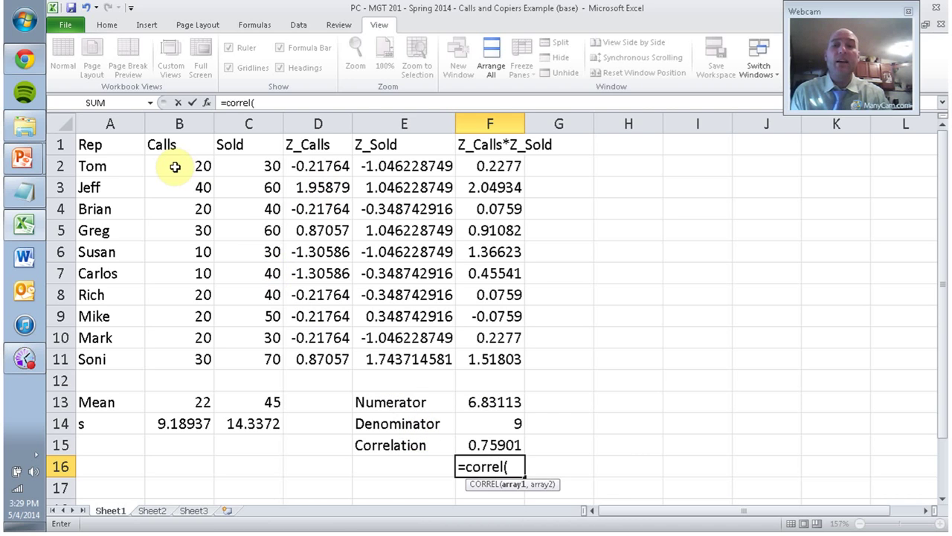
{"action": "left_click_drag", "start_coordinate": [174, 165], "coordinate": [185, 349]}
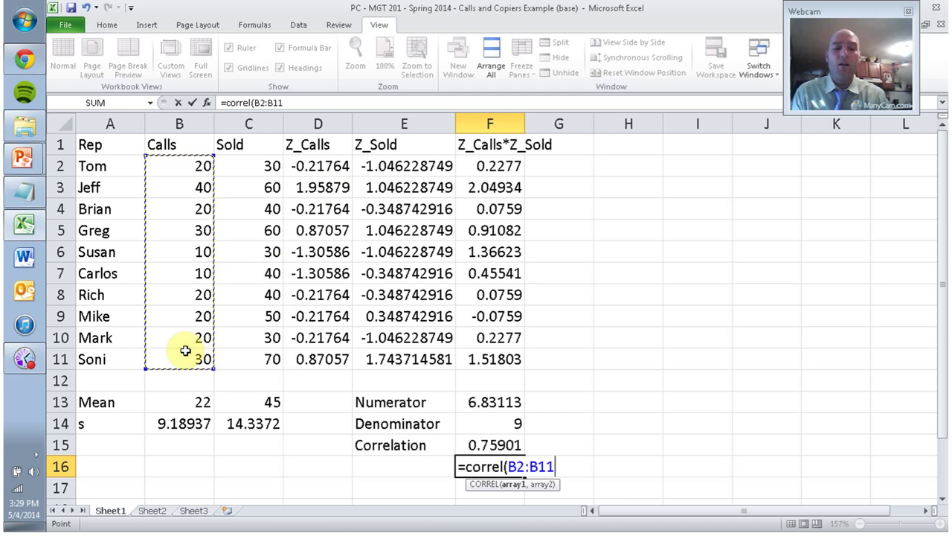
{"action": "type", "text": ","}
{"action": "mouse_move", "coordinate": [260, 165]}
{"action": "left_mouse_down"}
{"action": "mouse_move", "coordinate": [256, 375]}
{"action": "mouse_move", "coordinate": [256, 171]}
{"action": "left_mouse_up"}
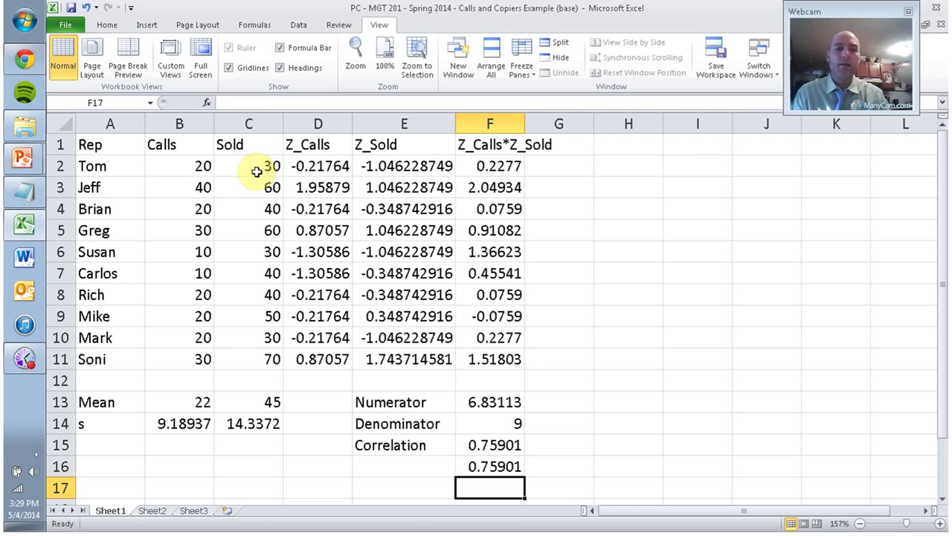
{"action": "key", "text": "Up"}
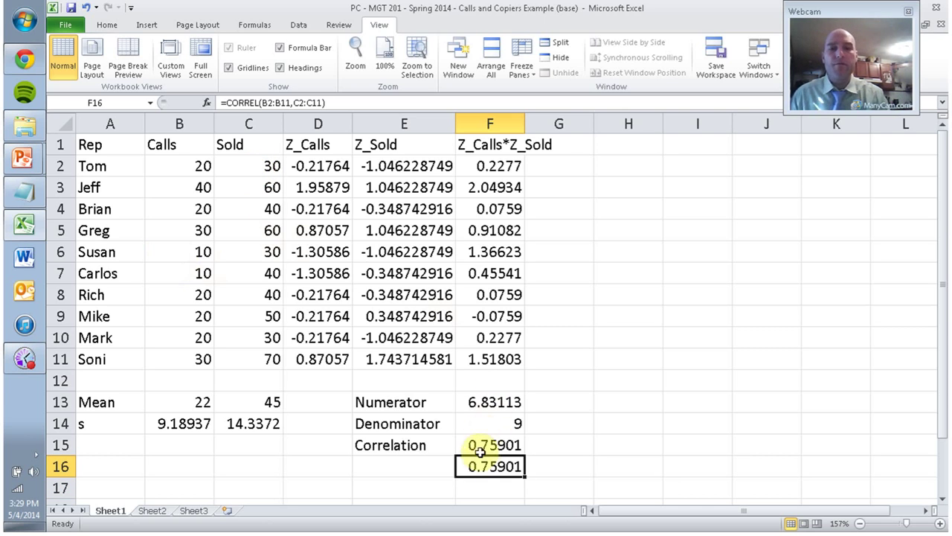
{"action": "left_click_drag", "start_coordinate": [485, 445], "coordinate": [113, 144]}
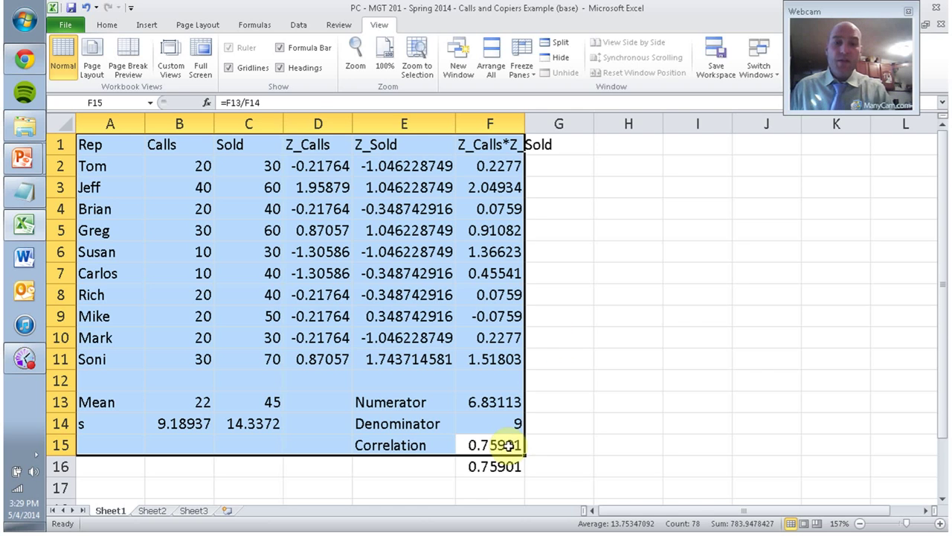
{"action": "left_click", "coordinate": [495, 466]}
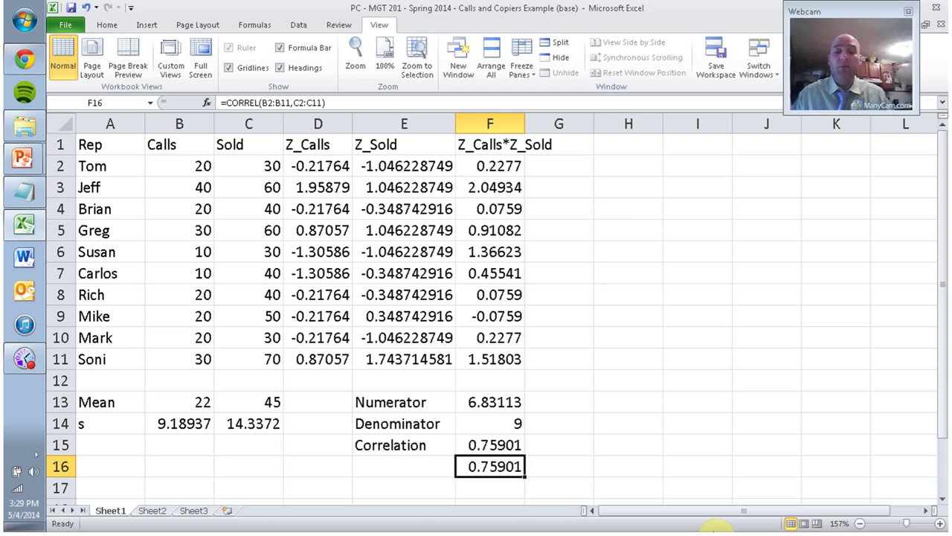
Switch to the PowerPoint slideshow, review the correlation interpretation scale, and reveal the z-score formula on the Correlation Coefficient – Example slide.
{"action": "key", "text": "alt+Tab"}
{"action": "key", "text": "Left"}
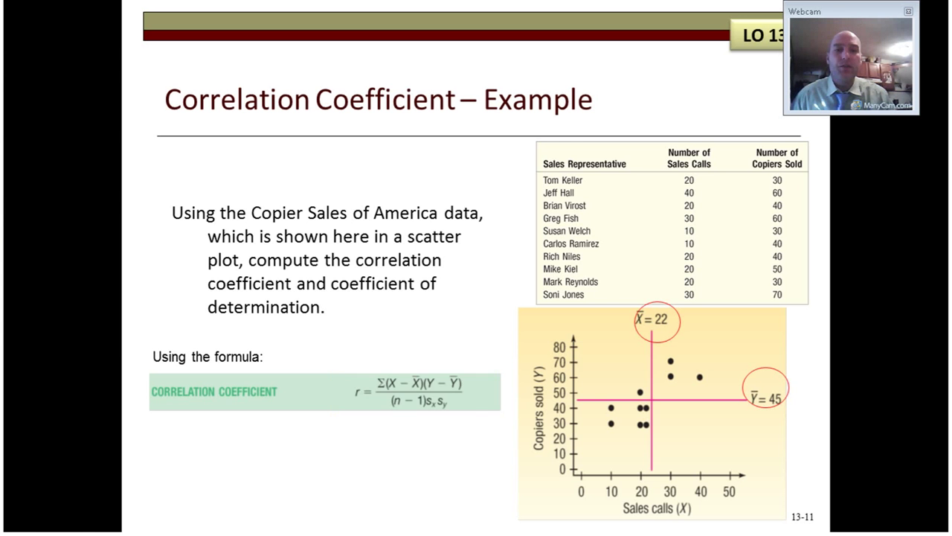
{"action": "key", "text": "Left"}
{"action": "key", "text": "Left"}
{"action": "key", "text": "Right"}
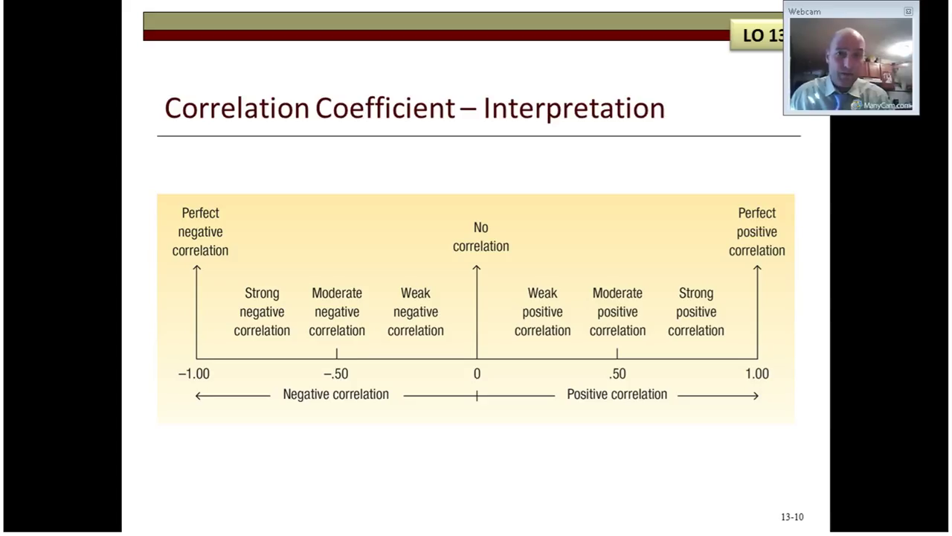
{"action": "key", "text": "Right"}
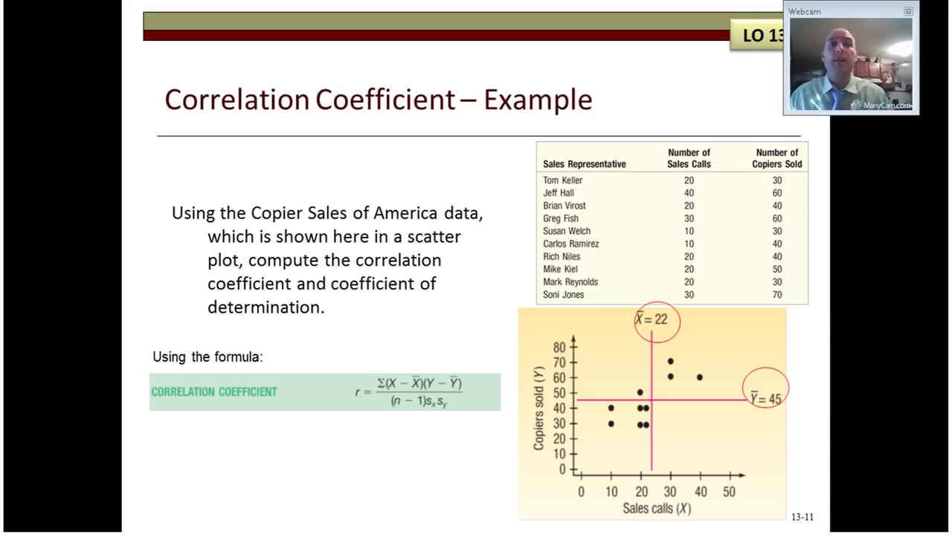
{"action": "key", "text": "Right"}
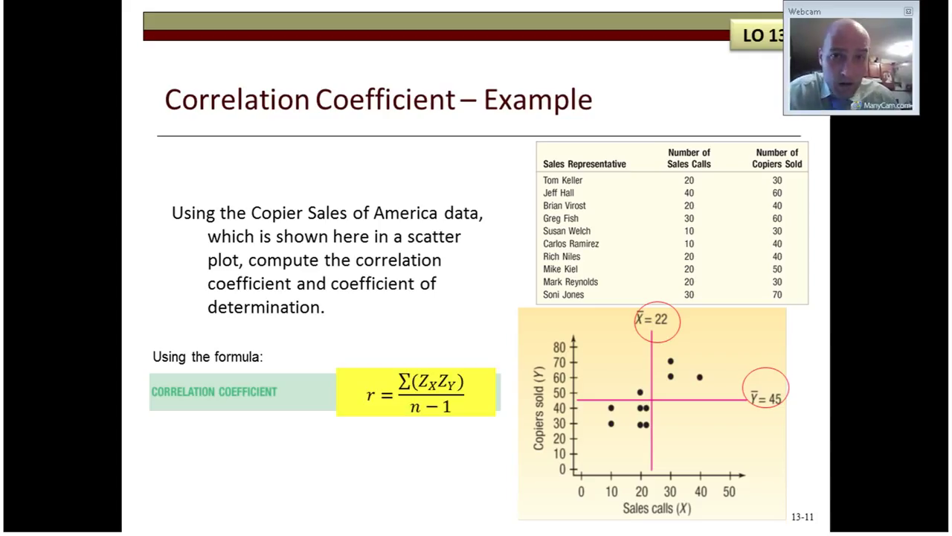